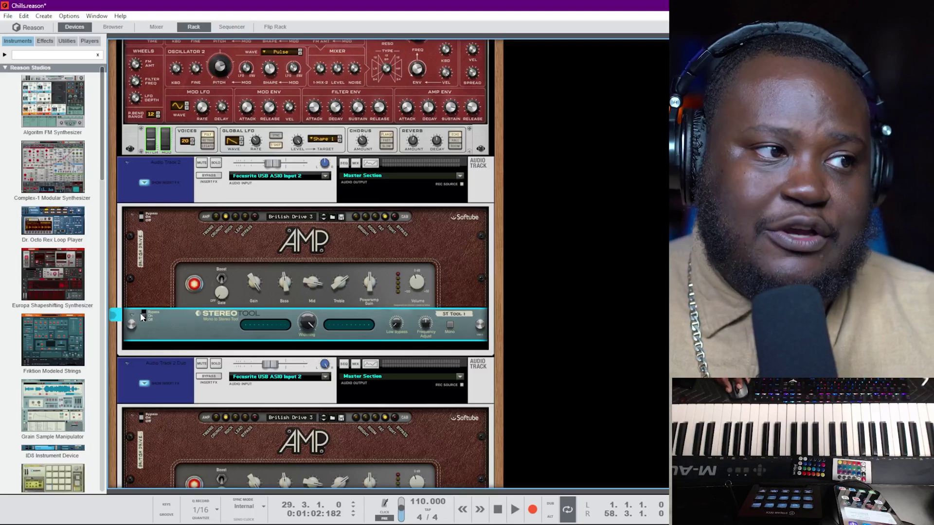
- Solo Audio Track 2 and play it briefly to audition it
left_click(214, 165)
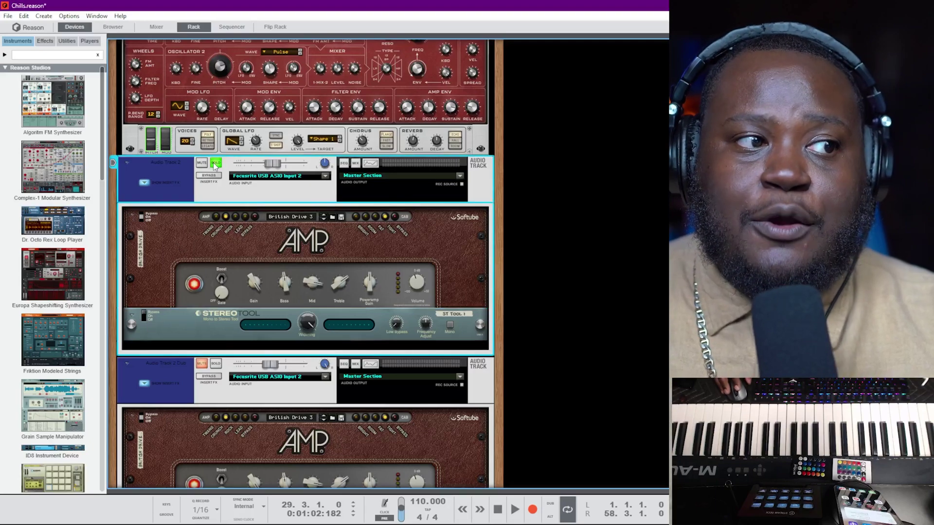
key("space")
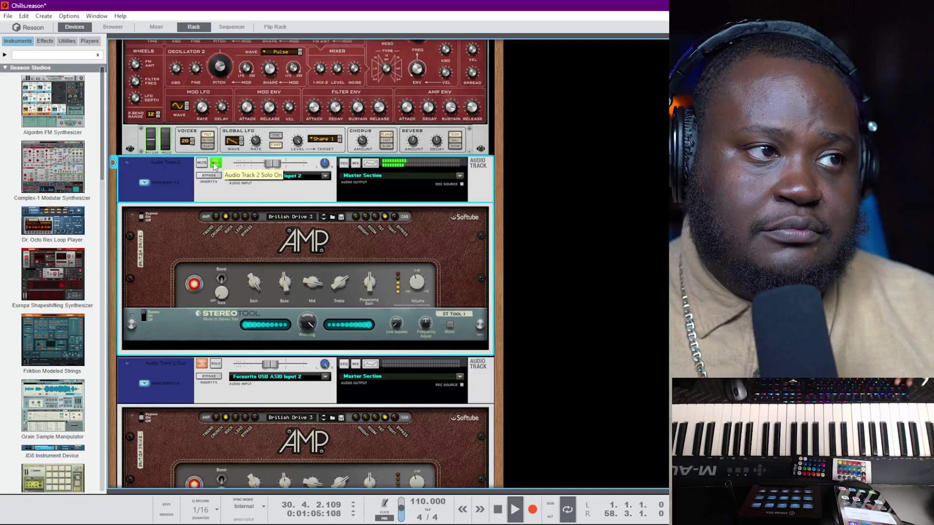
key("space")
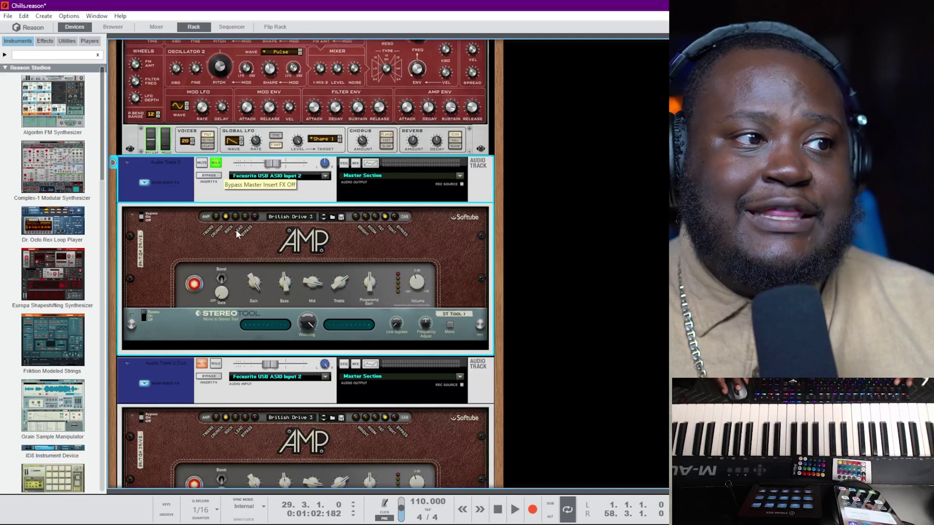
- Select the Stereo Tool, audition the track again, then unsolo Audio Track 2
left_click(146, 319)
key("space")
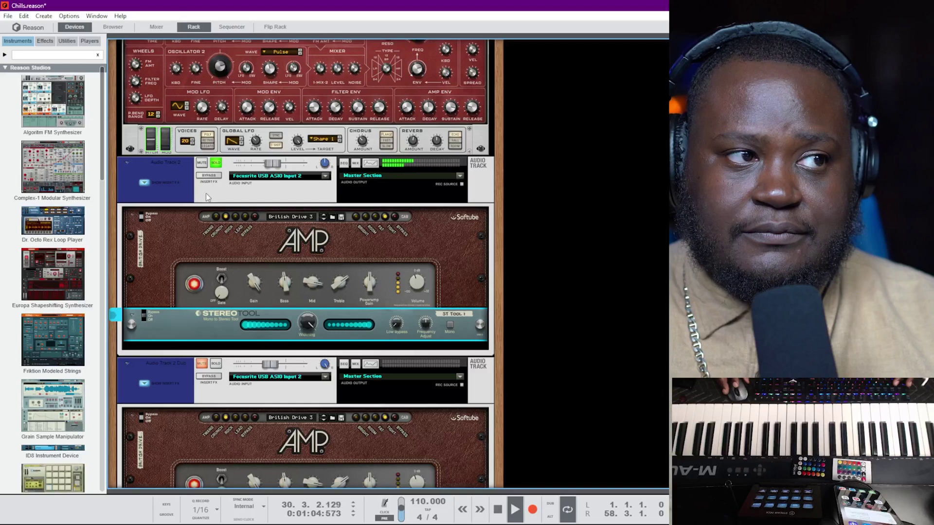
key("space")
left_click(217, 166)
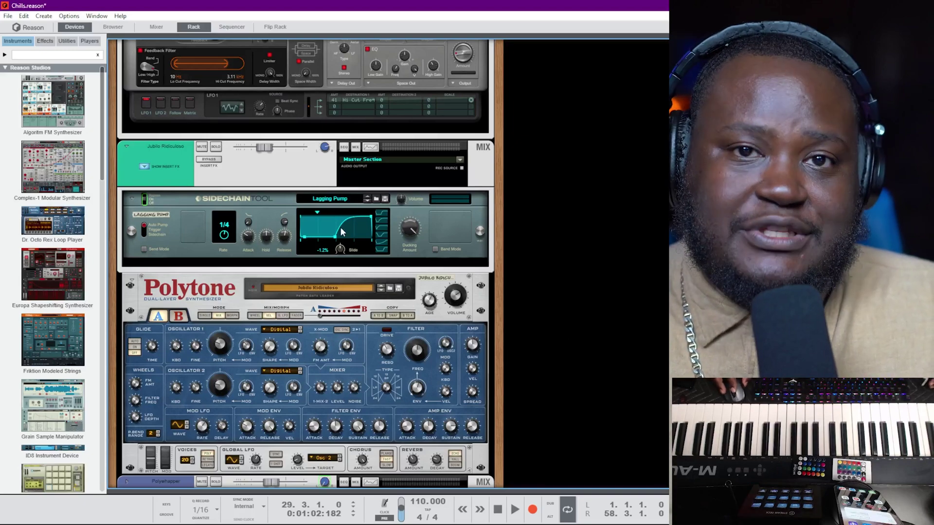
- Browse the Sidechain Tool's patch list and cancel, keeping the Lagging Pump preset
scroll(355, 241, "up", 2)
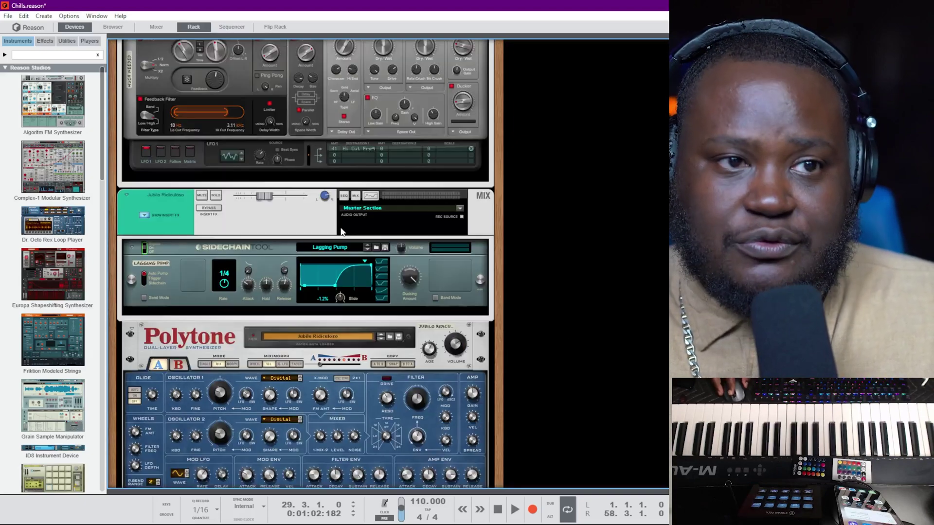
left_click(376, 247)
scroll(452, 330, "down", 3)
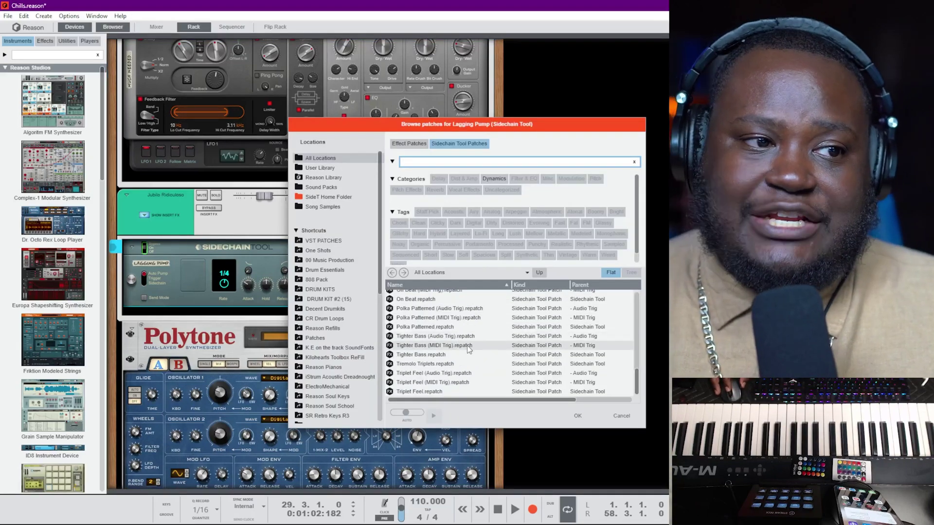
scroll(476, 357, "up", 3)
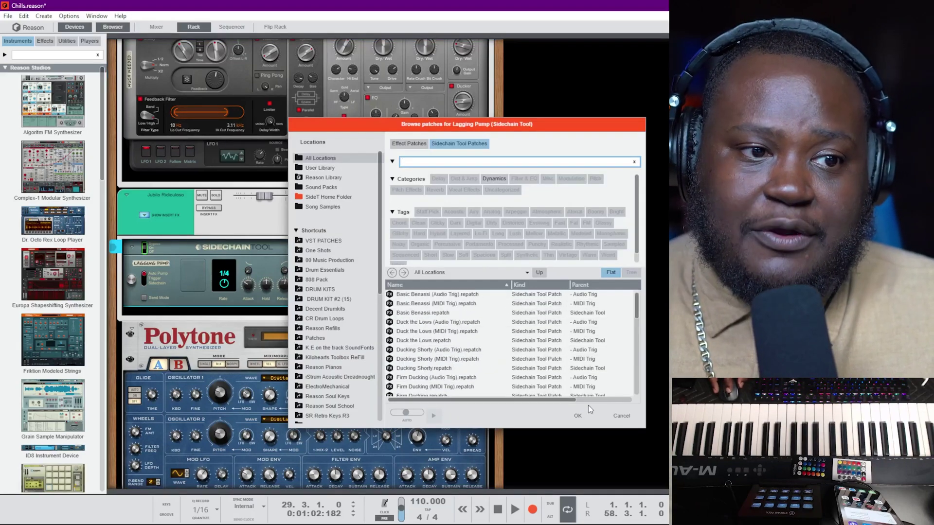
left_click(621, 415)
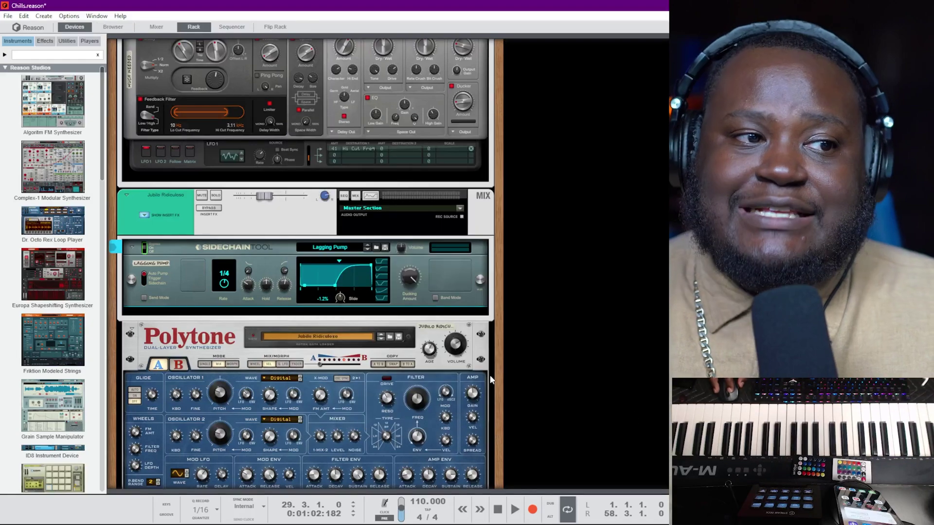
- Flip the rack to its back and unplug the cable from the Sidechain Tool's sidechain input
key("Tab")
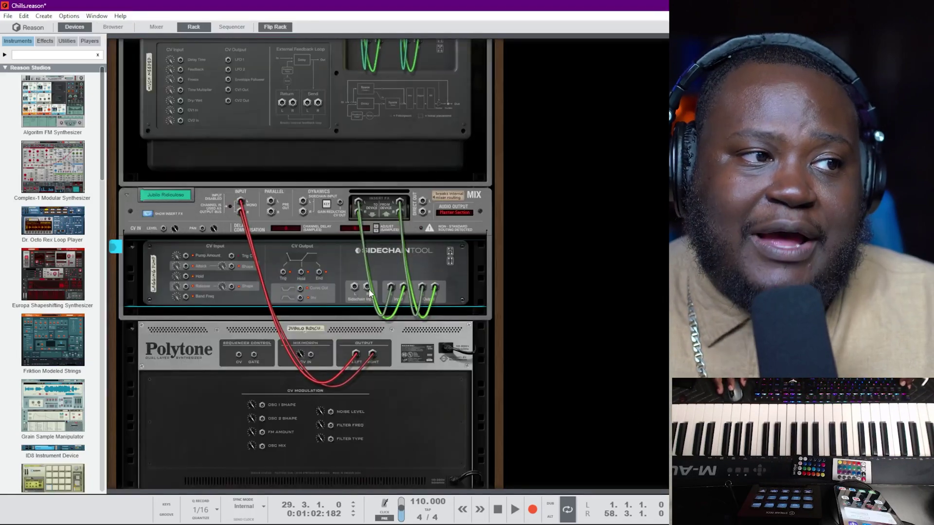
left_click_drag(355, 288, 324, 348)
scroll(324, 348, "up", 3)
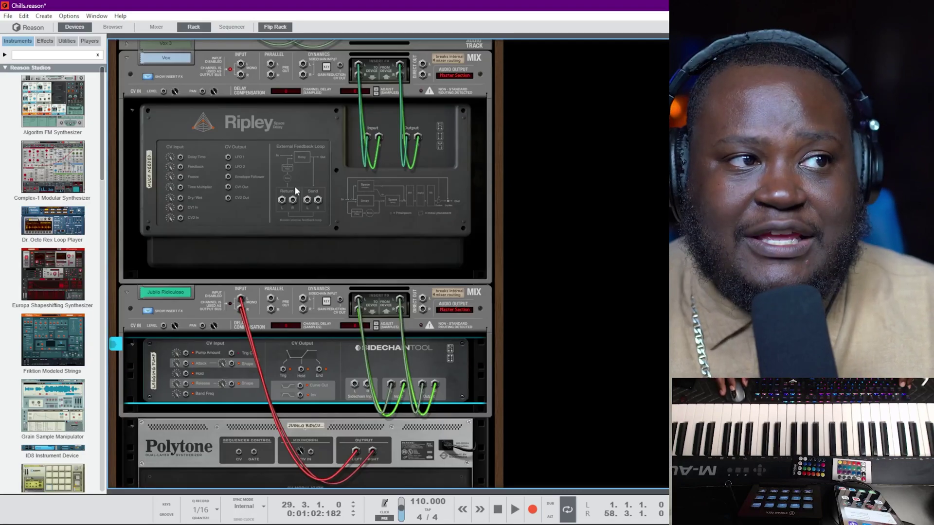
scroll(346, 367, "up", 10)
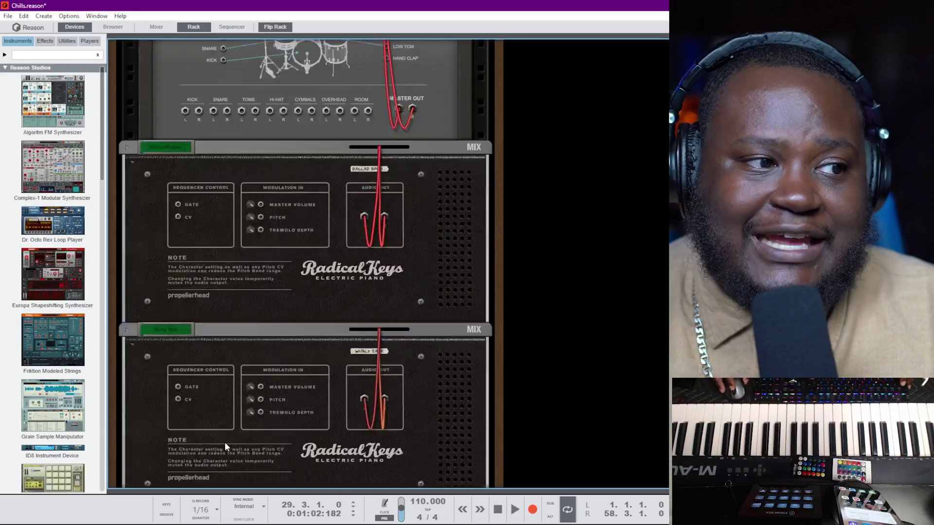
scroll(225, 442, "up", 10)
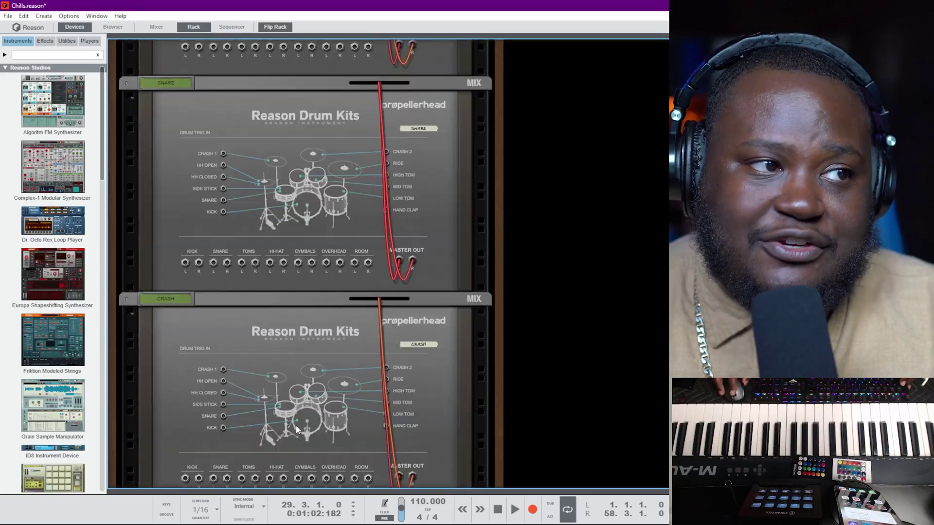
scroll(296, 427, "down", 15)
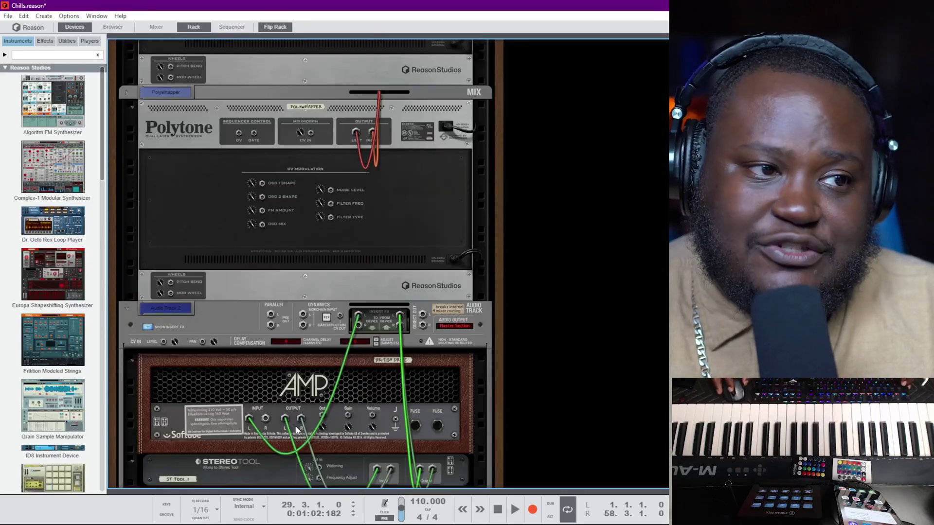
scroll(295, 425, "down", 10)
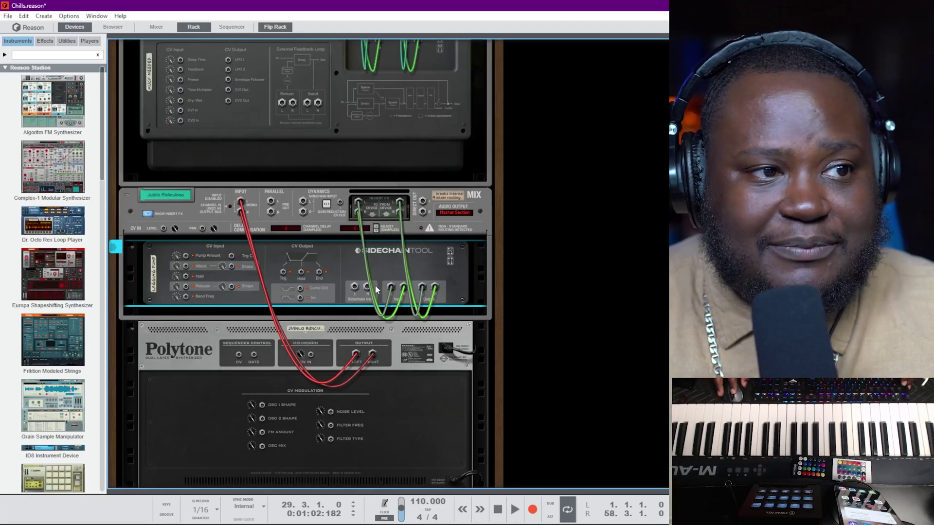
- Flip the rack to the front and start playback from bar 14 in the sequencer
key("Tab")
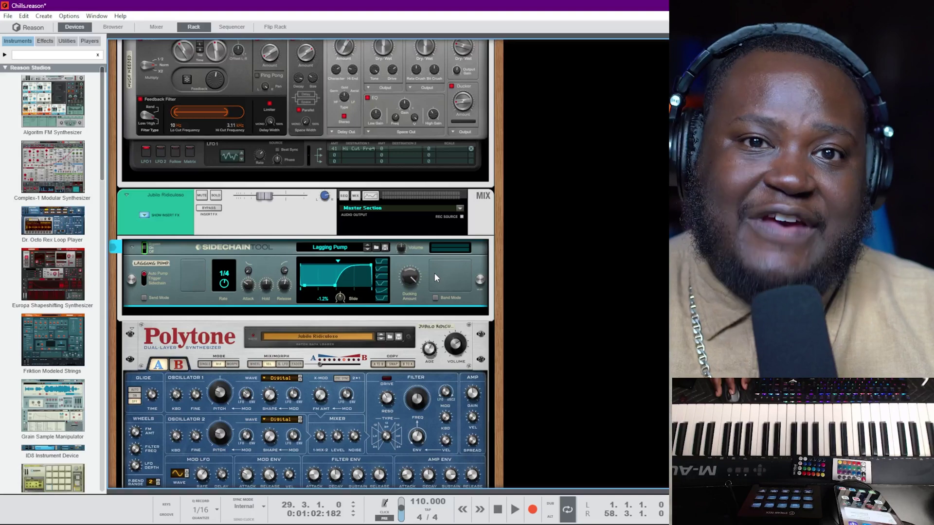
key("F7")
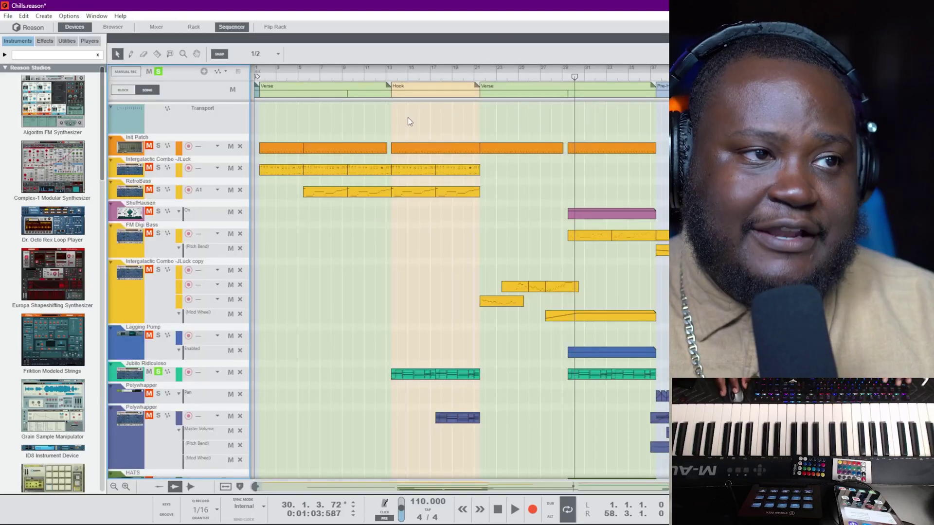
left_click(414, 77)
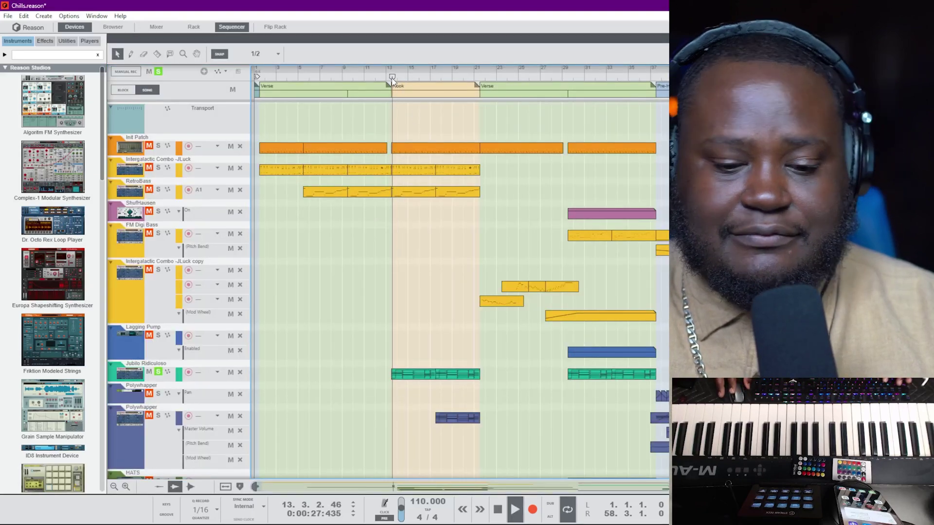
key("F6")
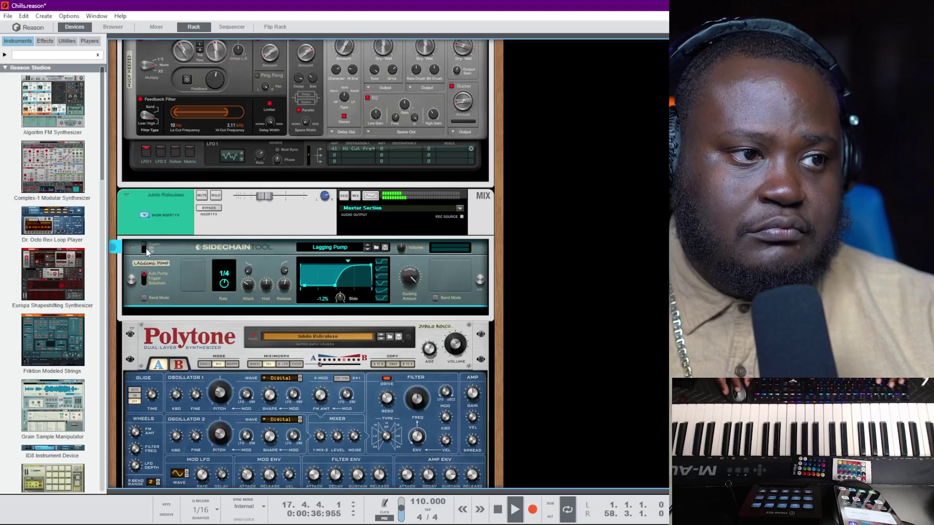
- Shift the Polytone layer balance toward layer A, then select the Sidechain Tool
left_click(342, 367)
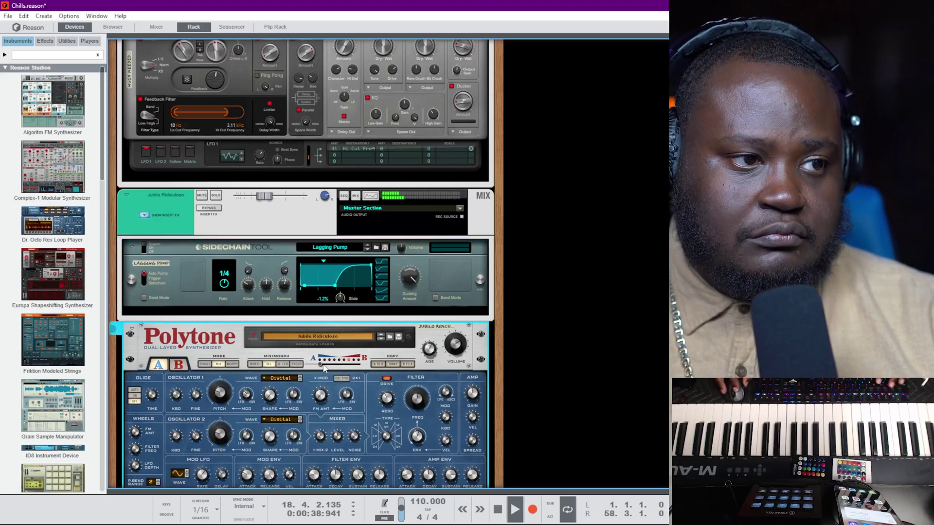
left_click_drag(364, 367, 321, 368)
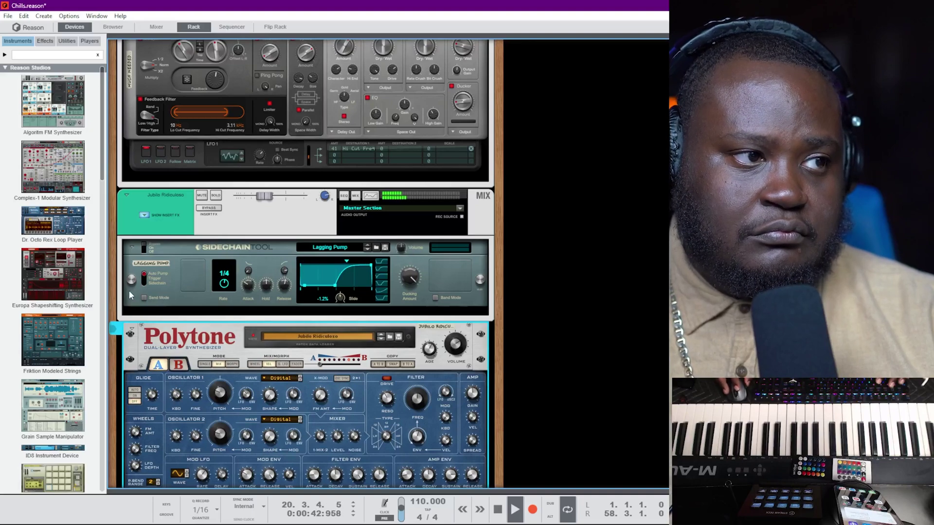
left_click(147, 243)
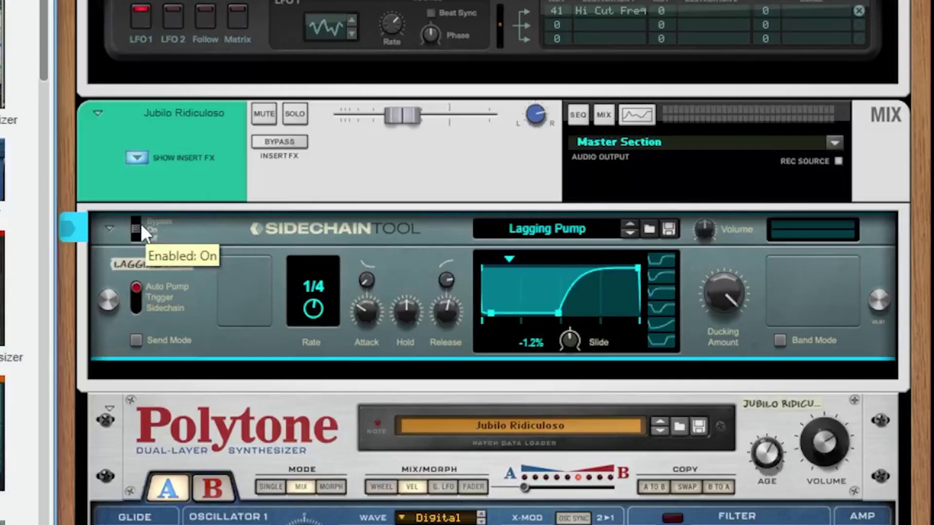
key("F7")
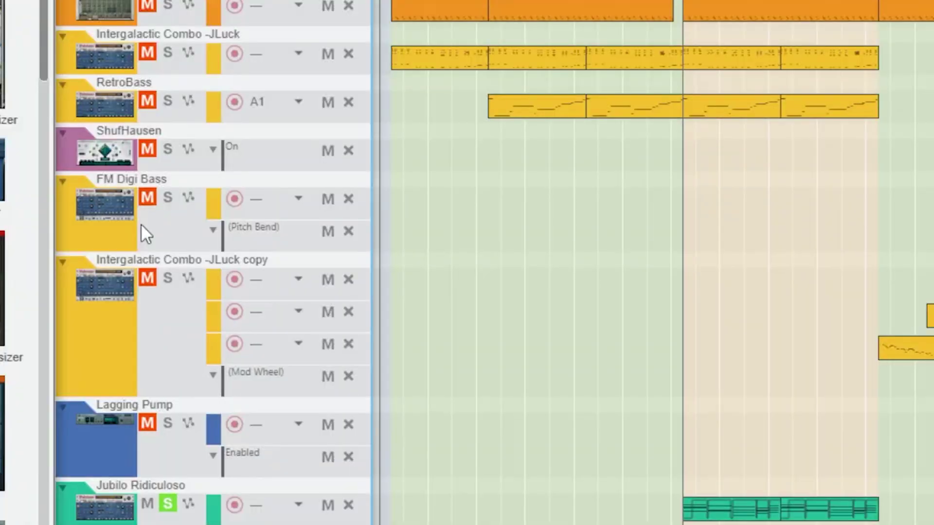
key("F6")
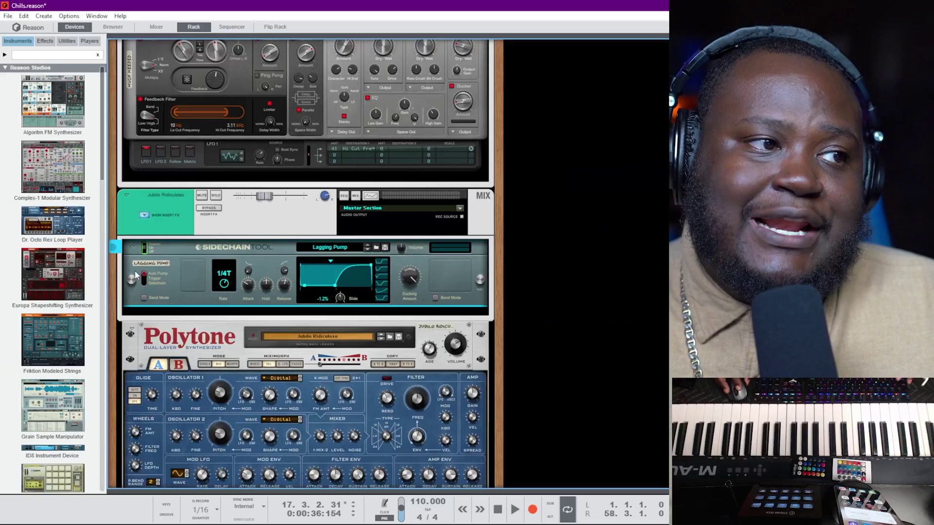
- Play the song and turn the Sidechain Tool's Rate knob to 1/4
scroll(313, 290, "down", 1)
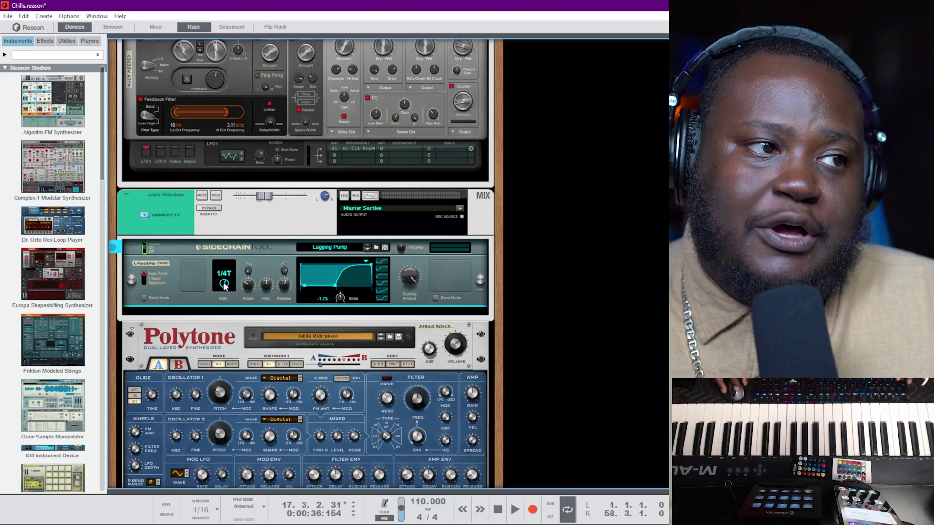
scroll(224, 274, "up", 1)
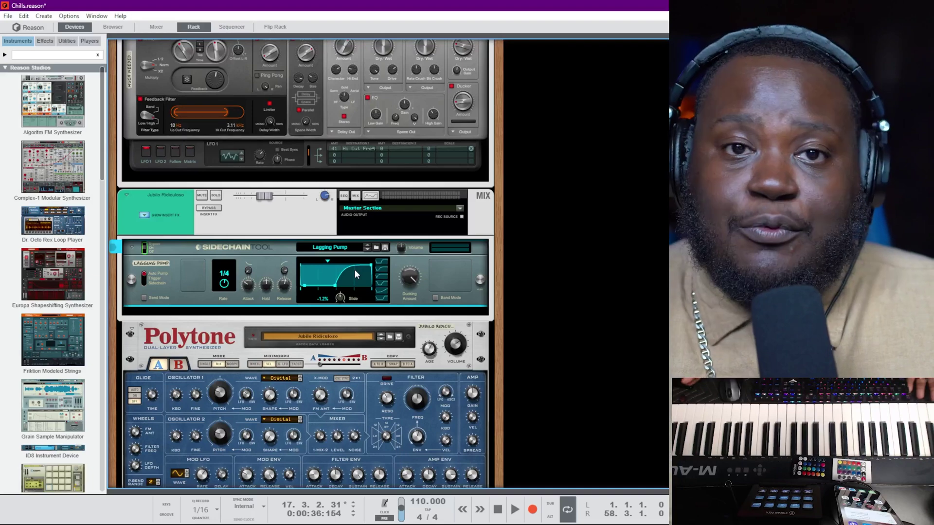
key("space")
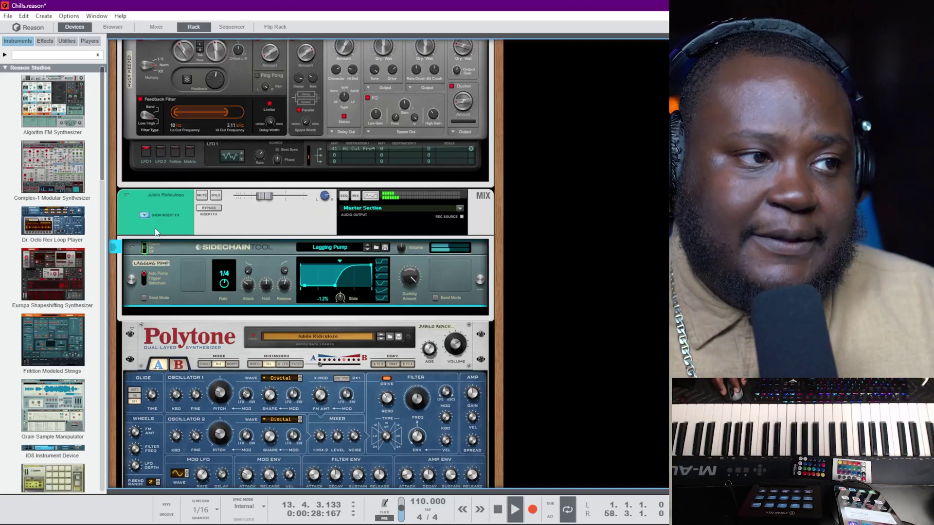
left_click_drag(231, 286, 228, 287)
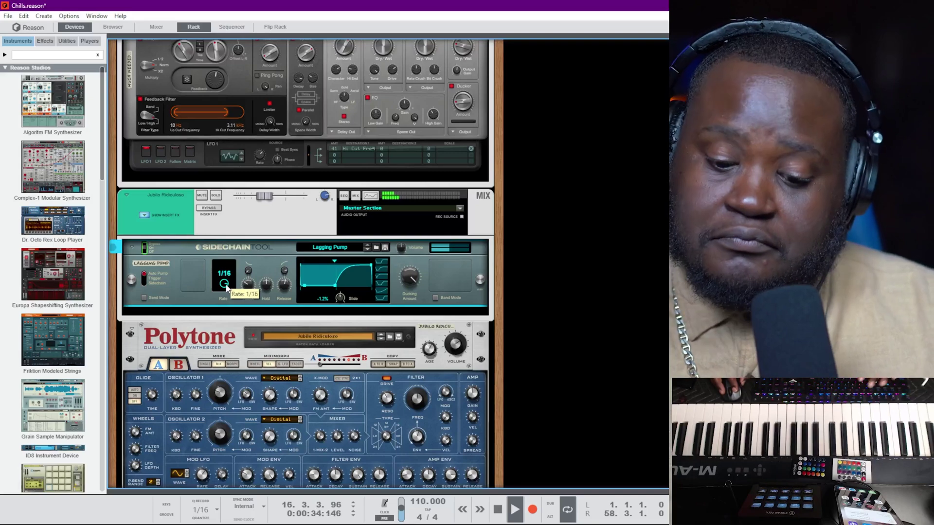
key("F7")
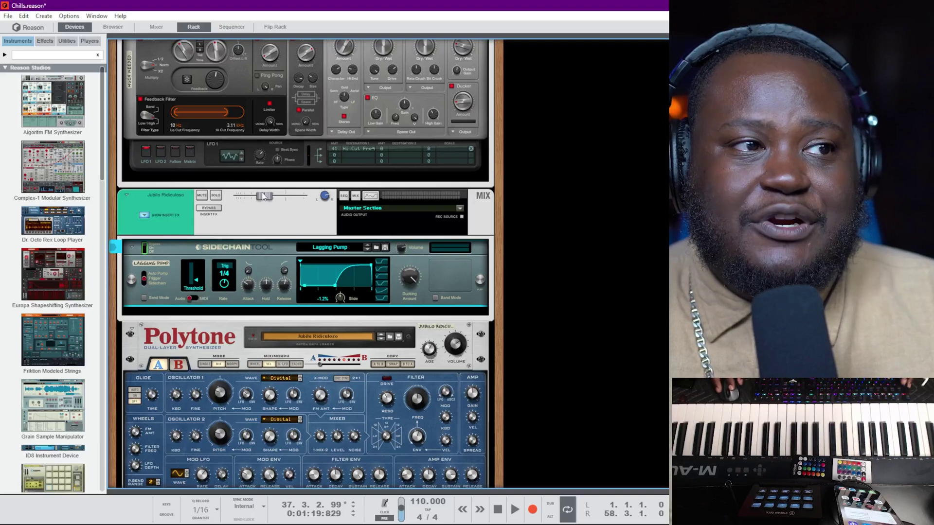
- Set the Sidechain Tool to trigger on MIDI note C1, with the song position at bar 29
key("F7")
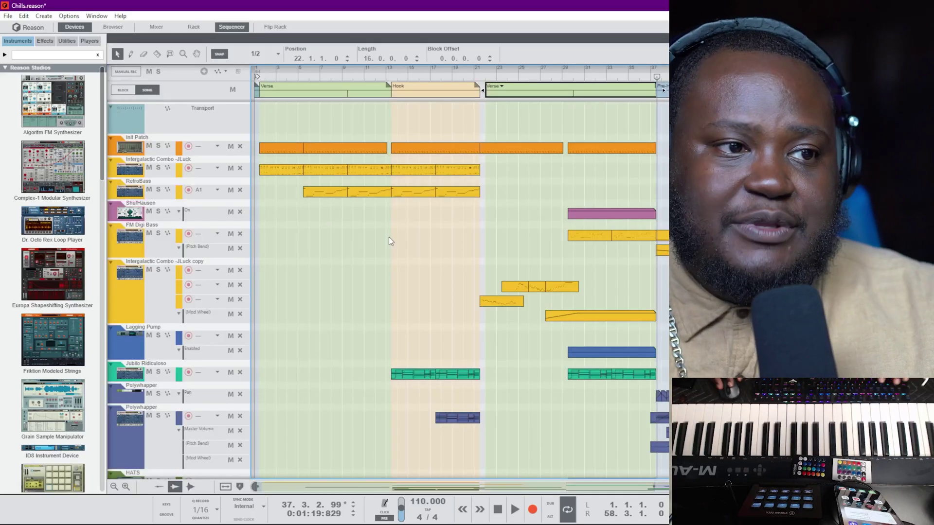
left_click(574, 84)
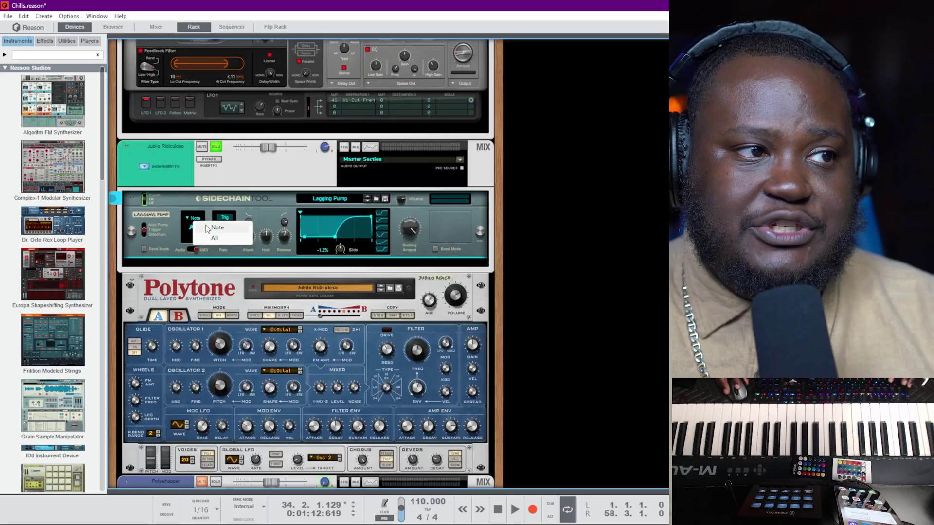
left_click(208, 228)
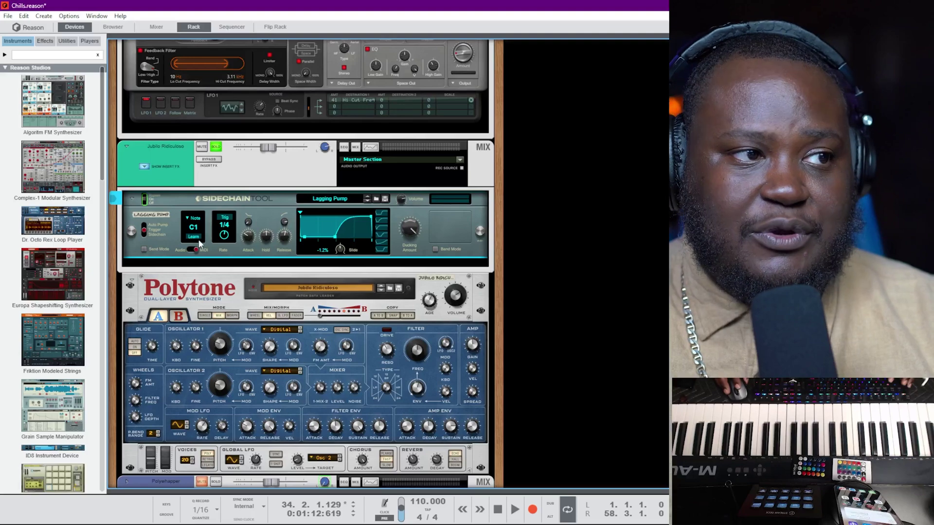
key("F7")
- Copy the Init Patch clip at bar 29 onto the Lagging Pump track and arm it
scroll(365, 297, "down", 5)
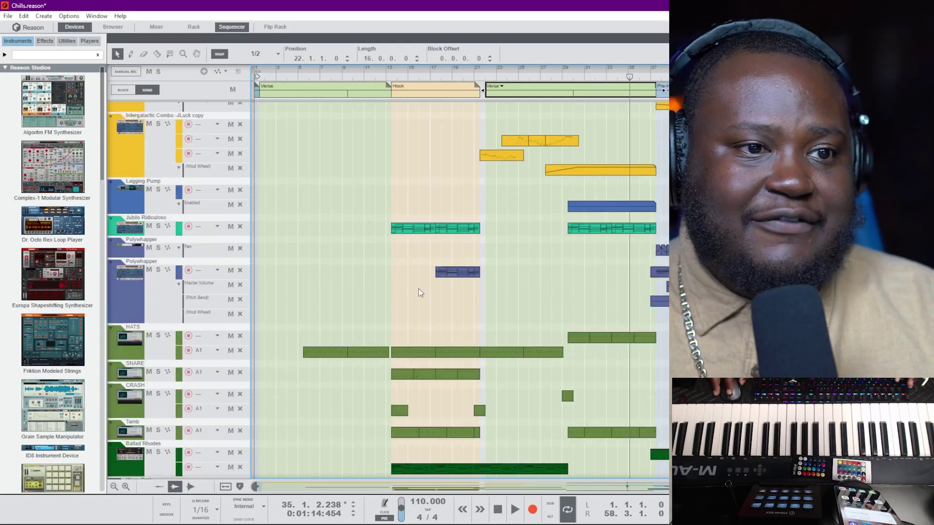
scroll(462, 272, "up", 5)
left_click(591, 149)
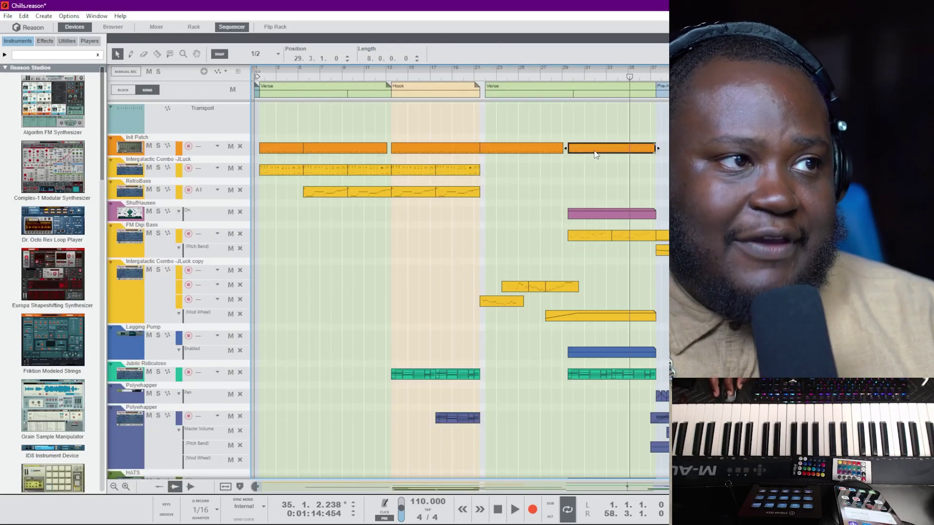
left_click_drag(598, 154, 599, 339)
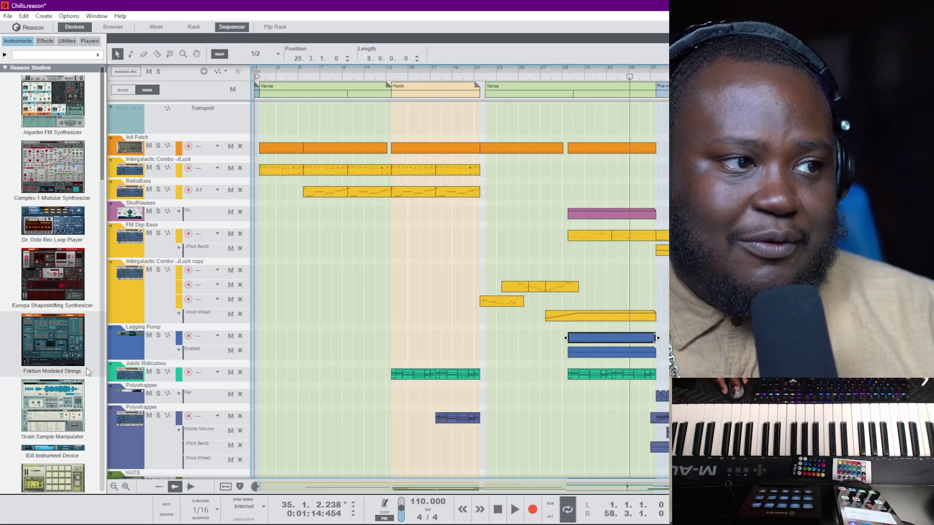
left_click(137, 344)
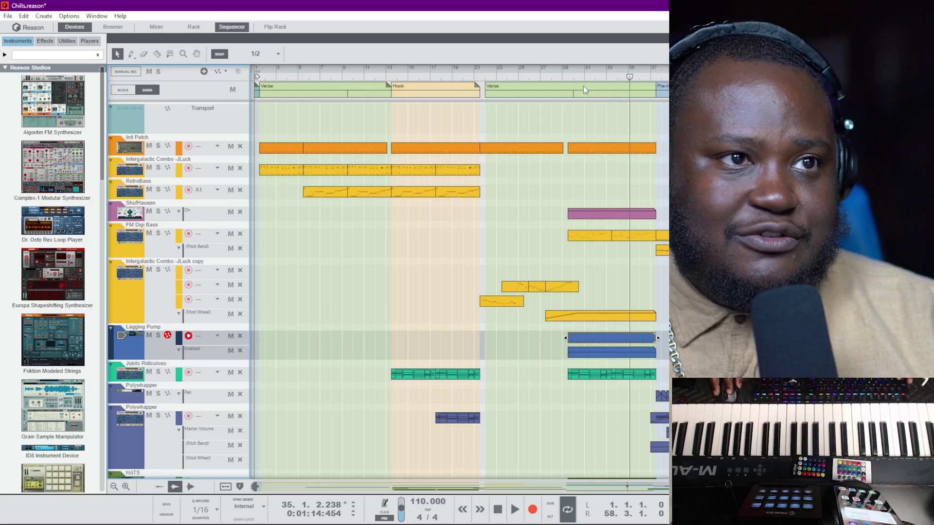
- Play the song from bar 29 with the device rack showing
left_click(562, 76)
left_click(560, 88)
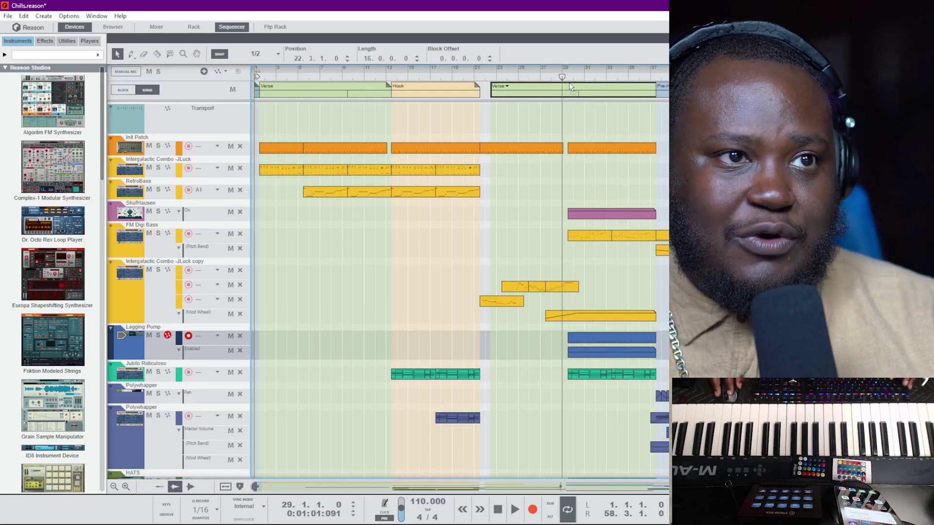
key("space")
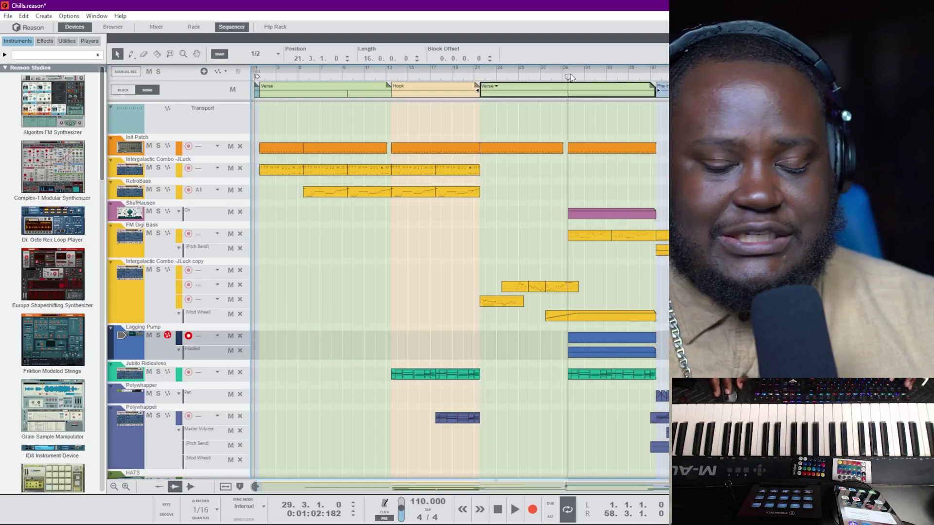
key("F6")
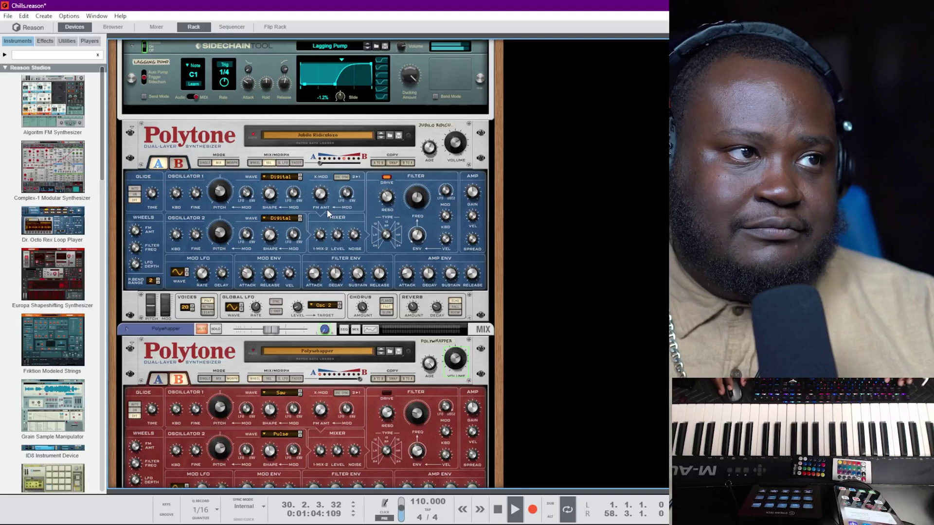
scroll(219, 127, "up", 1)
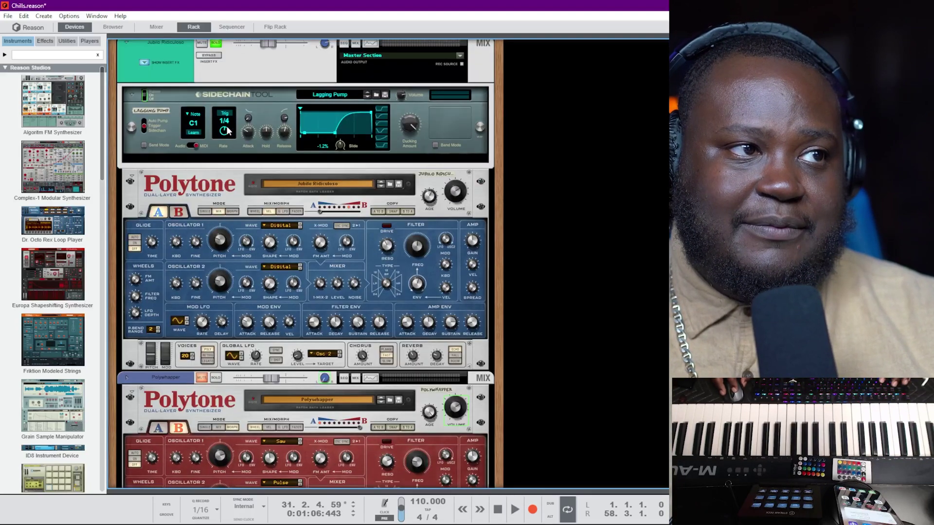
key("space")
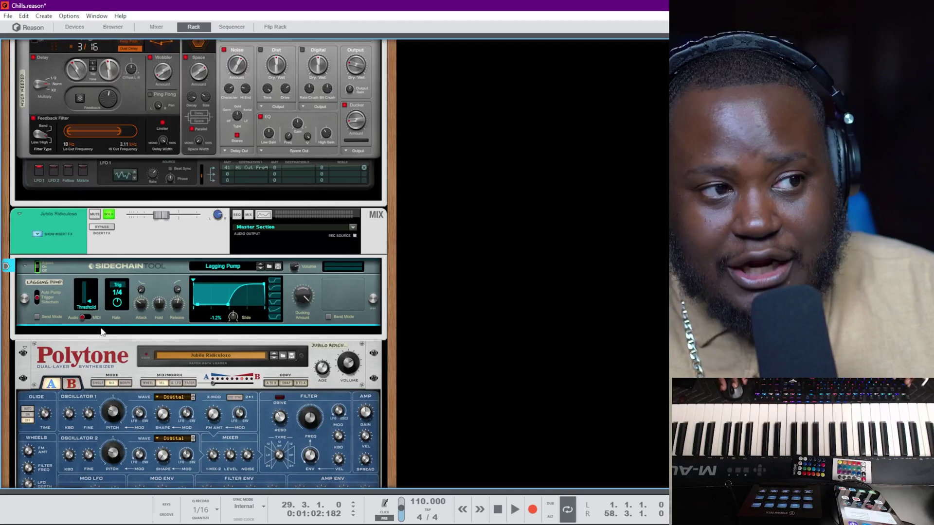
- Flip the rack to inspect the Sidechain Tool's cabling, then flip back to the front panels
key("Tab")
scroll(199, 264, "down", 15)
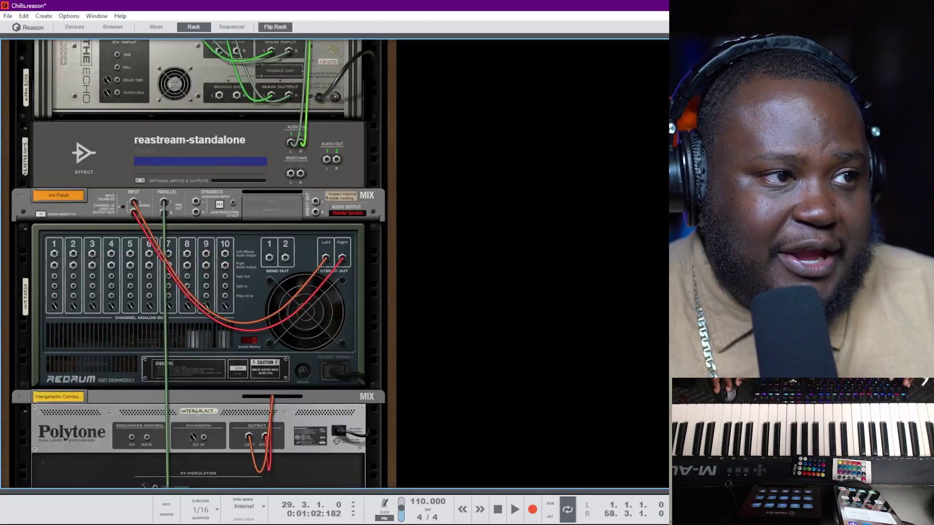
scroll(199, 264, "down", 20)
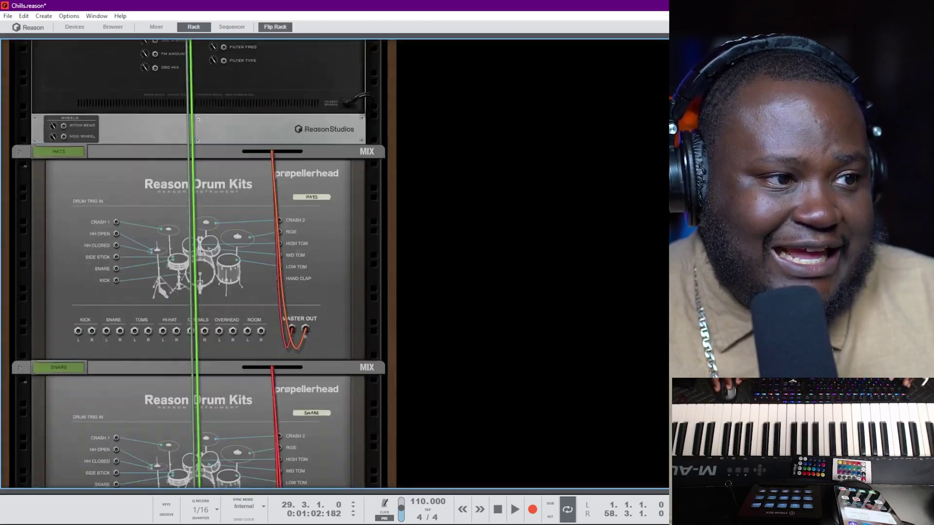
scroll(199, 264, "up", 15)
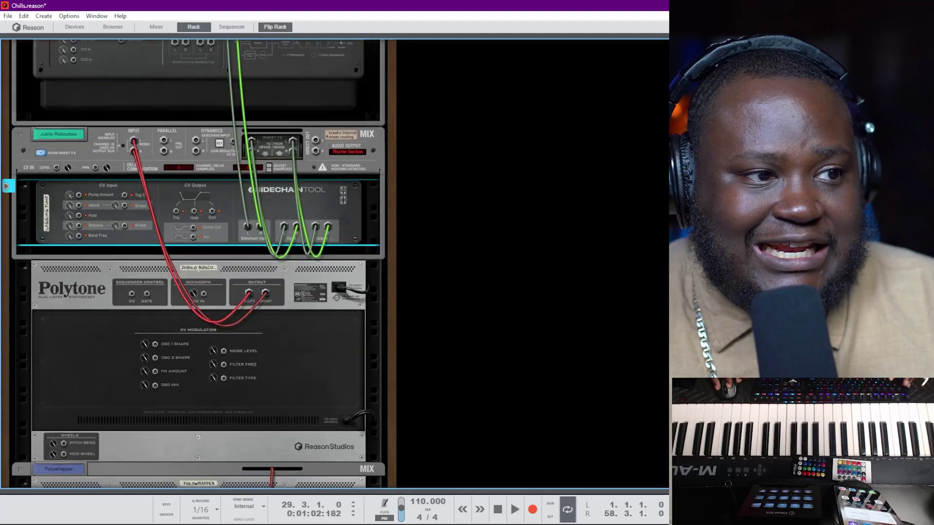
key("Tab")
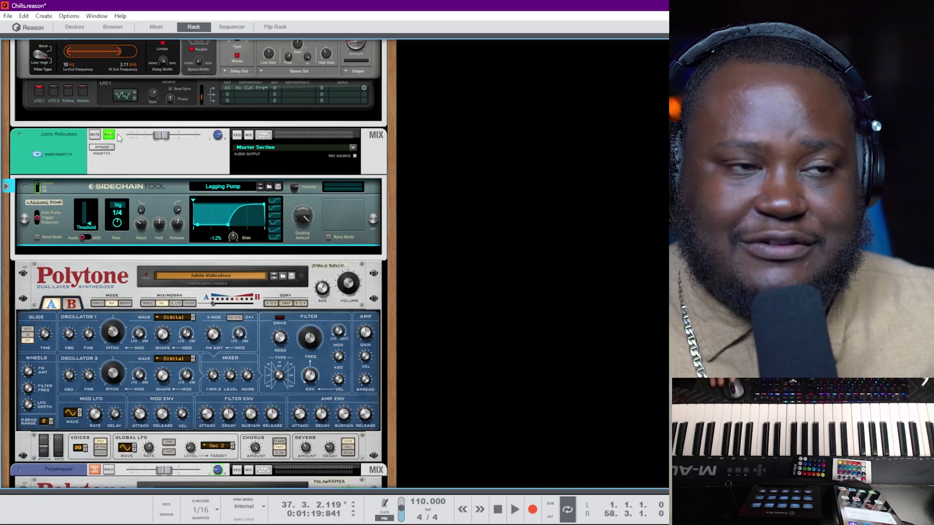
- Play and stop the section twice to hear the ducking, returning to the start each time
key("space")
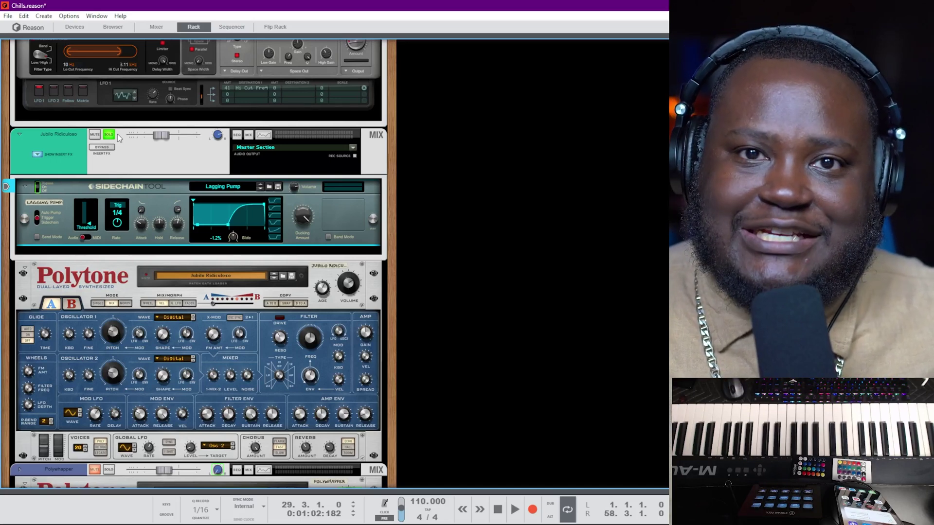
key("space")
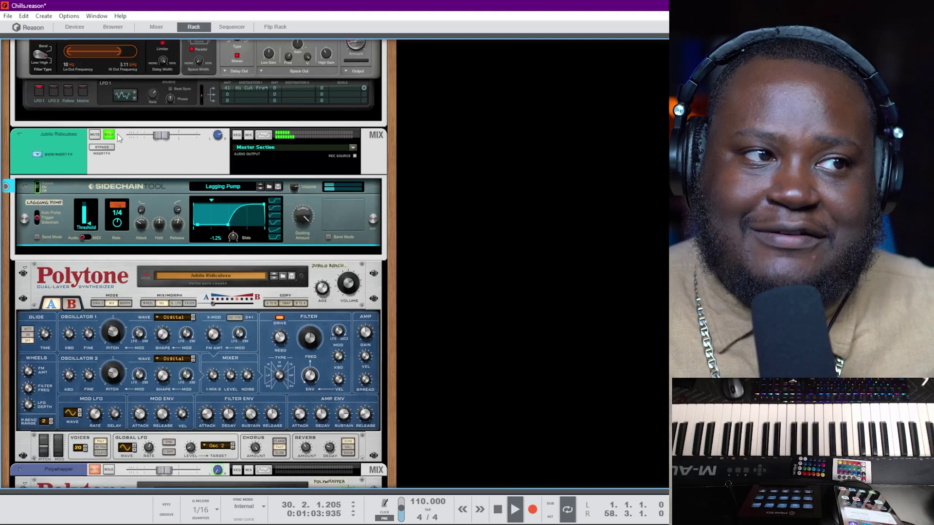
key("space")
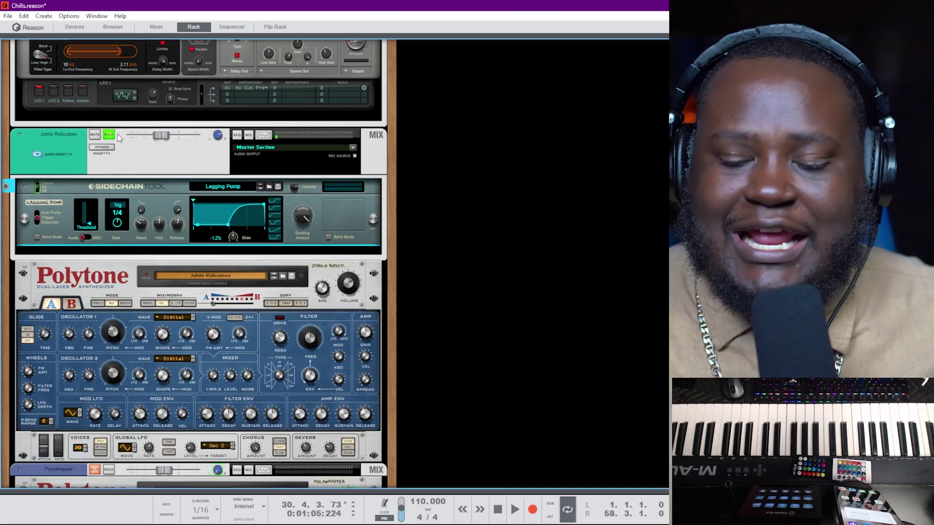
key("space")
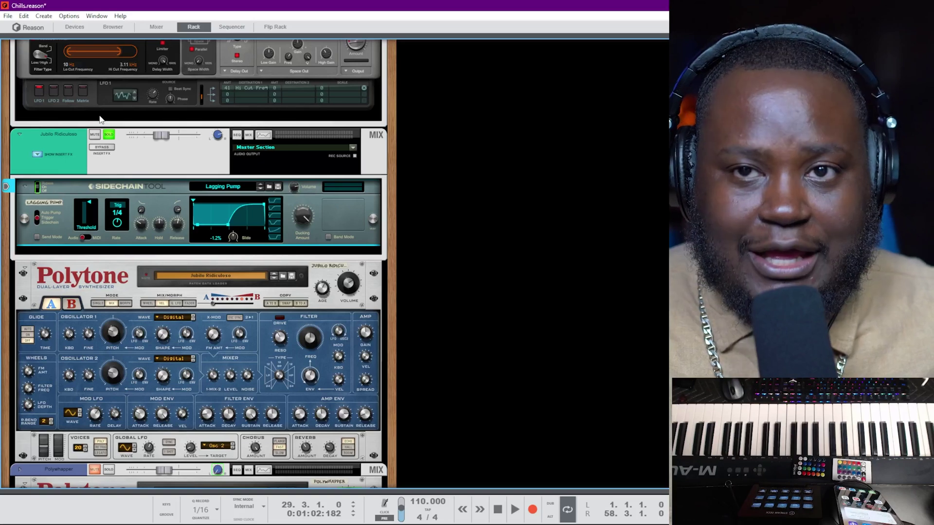
key("space")
key("space")
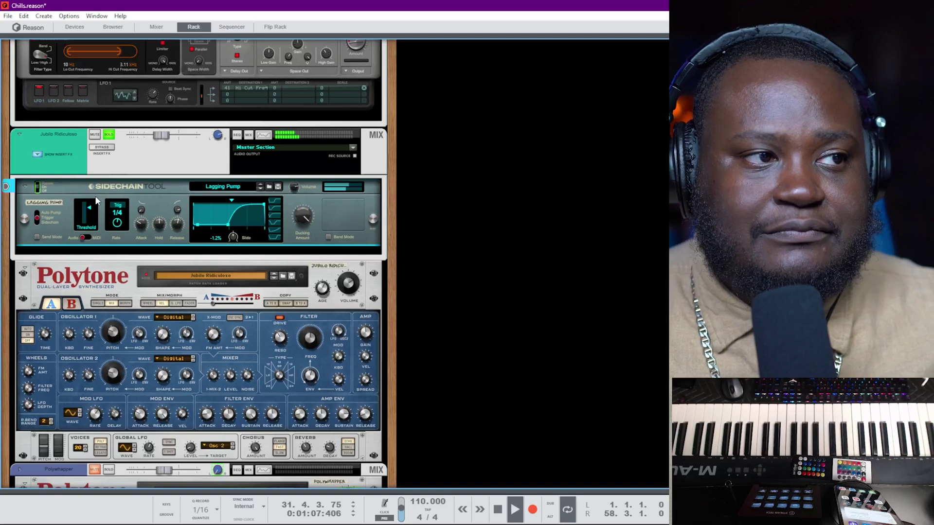
key("space")
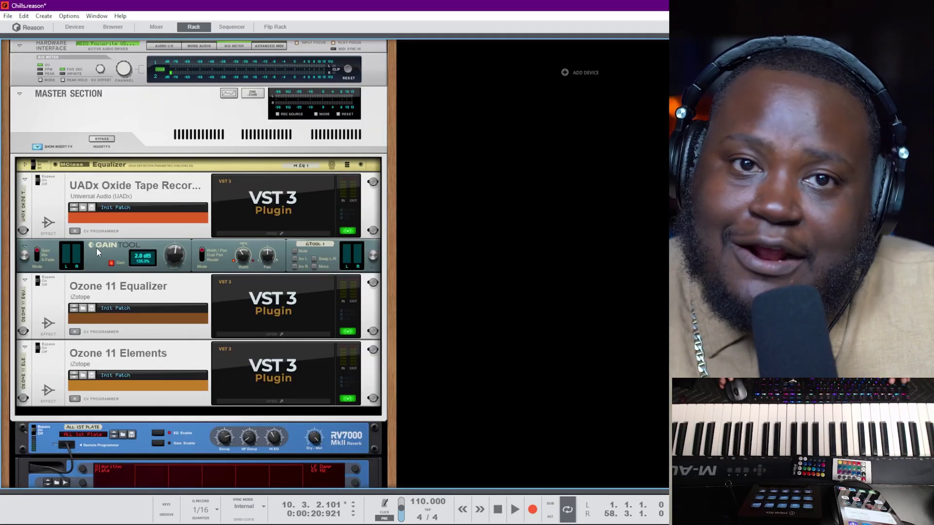
- Select the master Gain Tool, play the song from the top and raise Gain to about 4.5 dB
left_click(97, 253)
key("space")
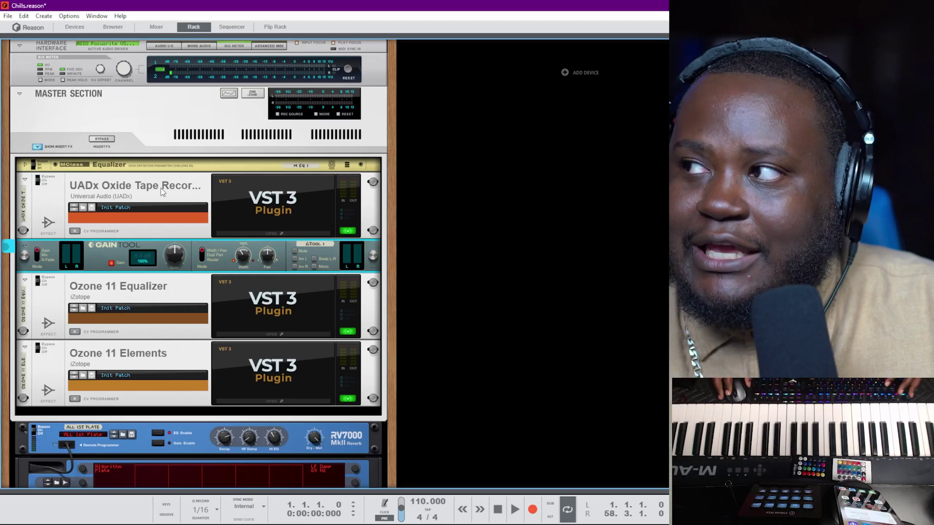
key("space")
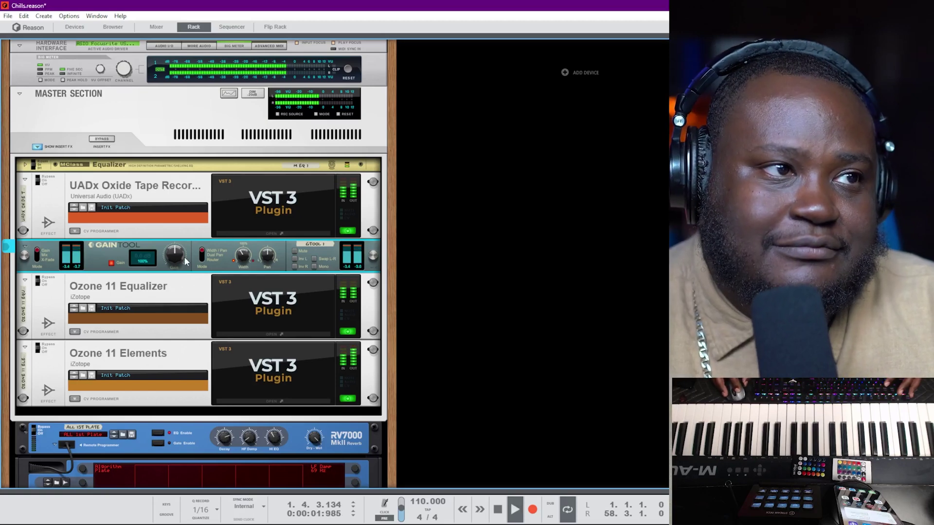
mouse_move(176, 256)
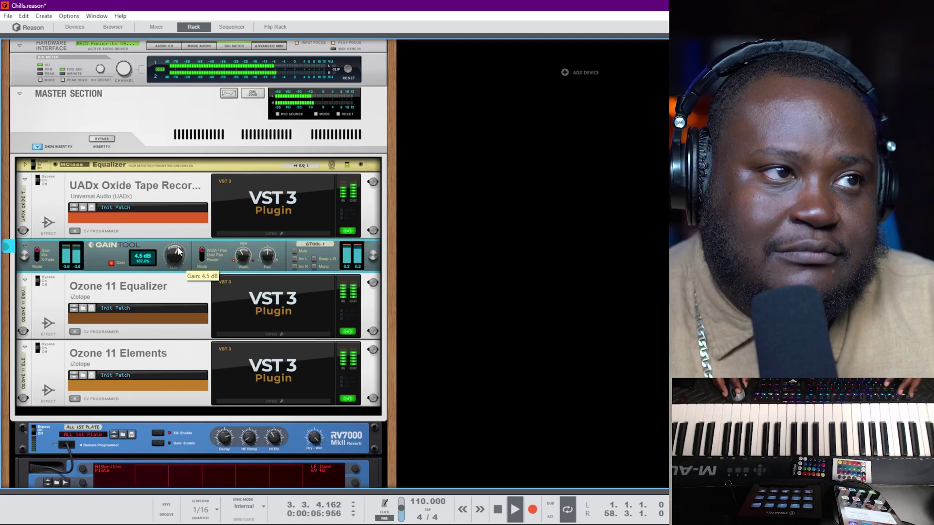
- Boost the Gain Tool's gain to 6.0 dB and start song playback
left_click_drag(177, 251, 181, 246)
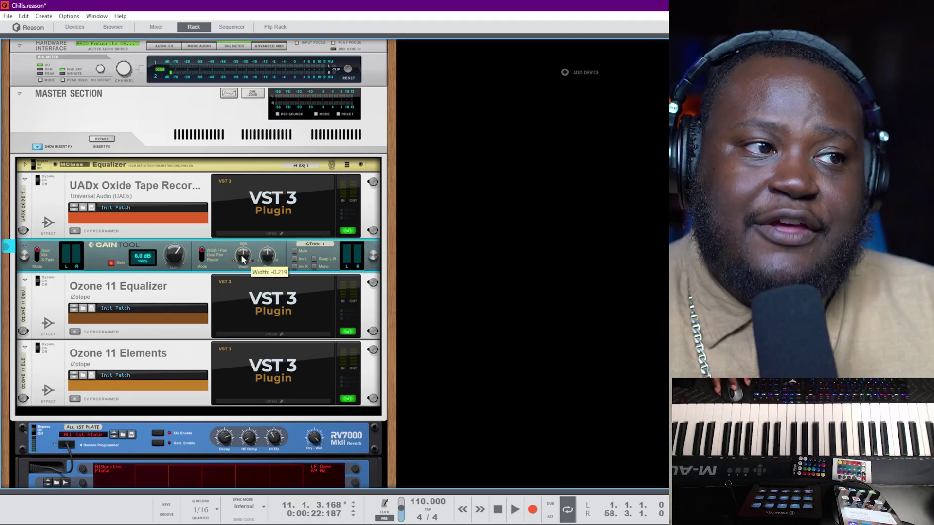
mouse_move(248, 263)
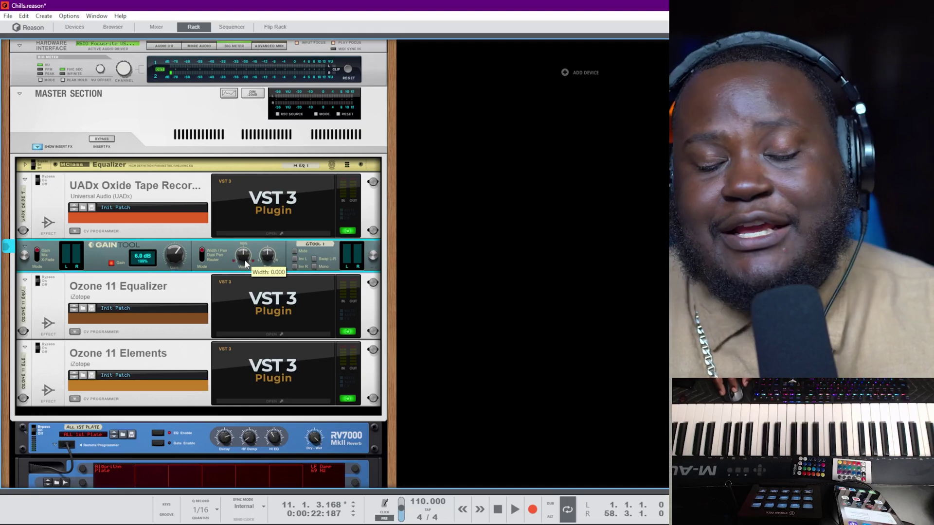
key("space")
- Sweep the Gain Tool's Width between about 0.906 and 0.719, then raise it again
left_click_drag(247, 265, 252, 247)
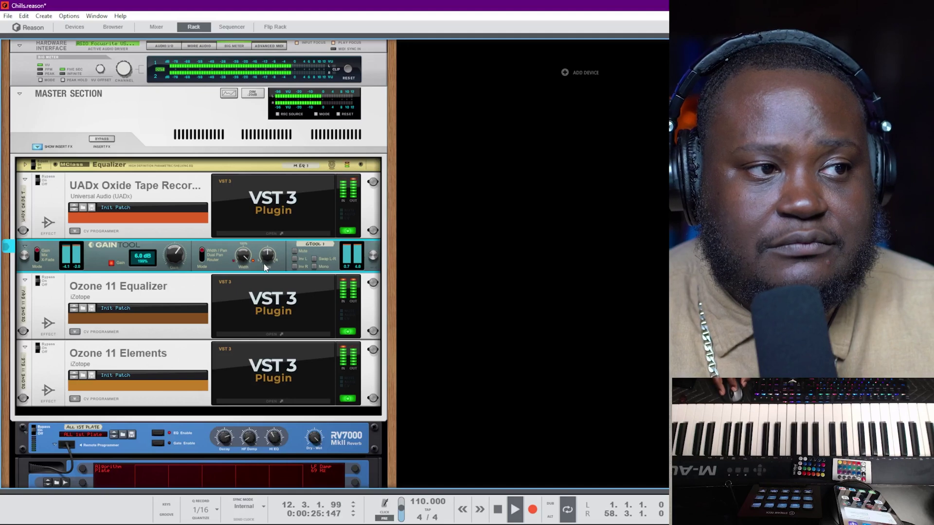
left_click_drag(243, 256, 242, 265)
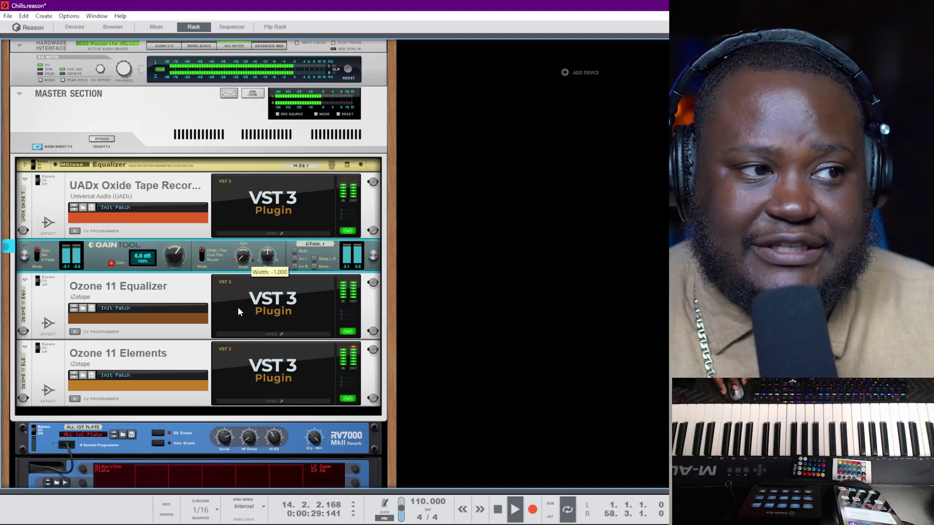
left_click_drag(243, 263, 258, 247)
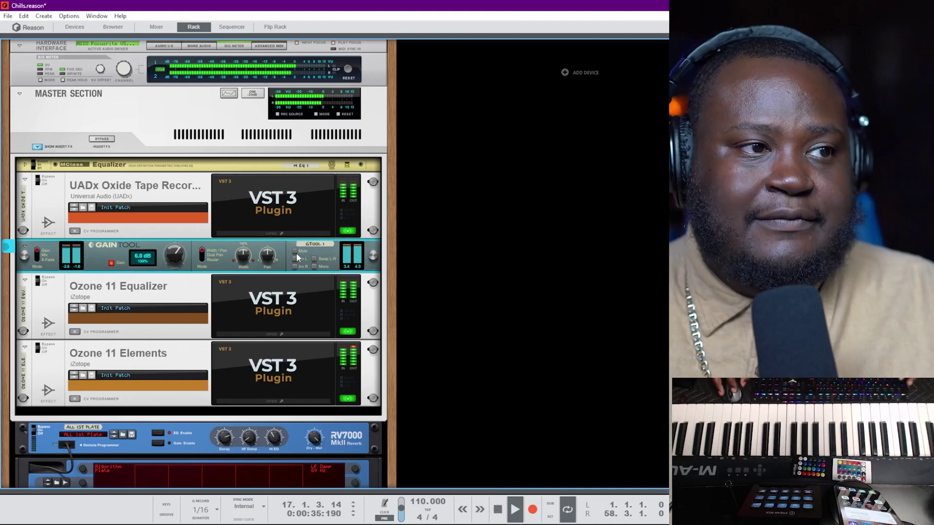
- Toggle the Gain Tool's Mute on and off, then stop playback
left_click(295, 251)
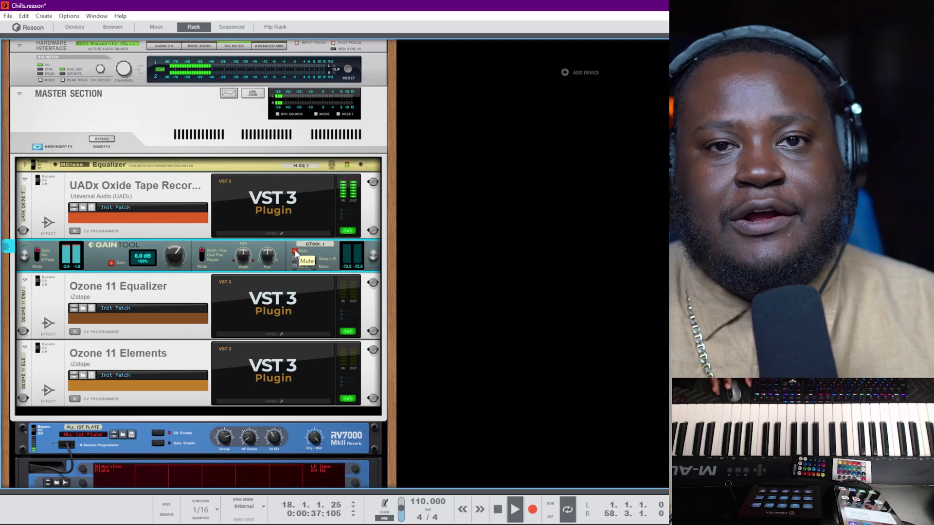
left_click(295, 252)
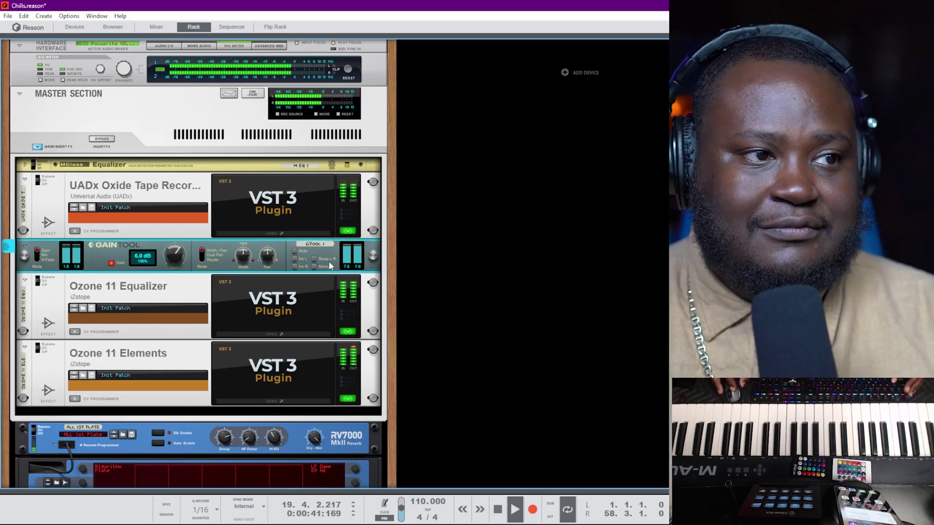
key("space")
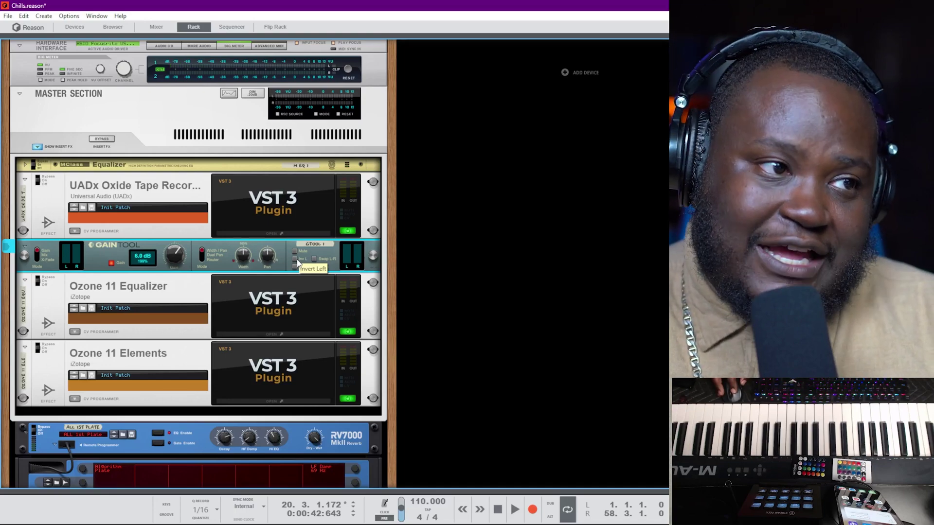
- Invert the left channel's polarity and restart playback from the arrangement view
left_click(297, 261)
key("F7")
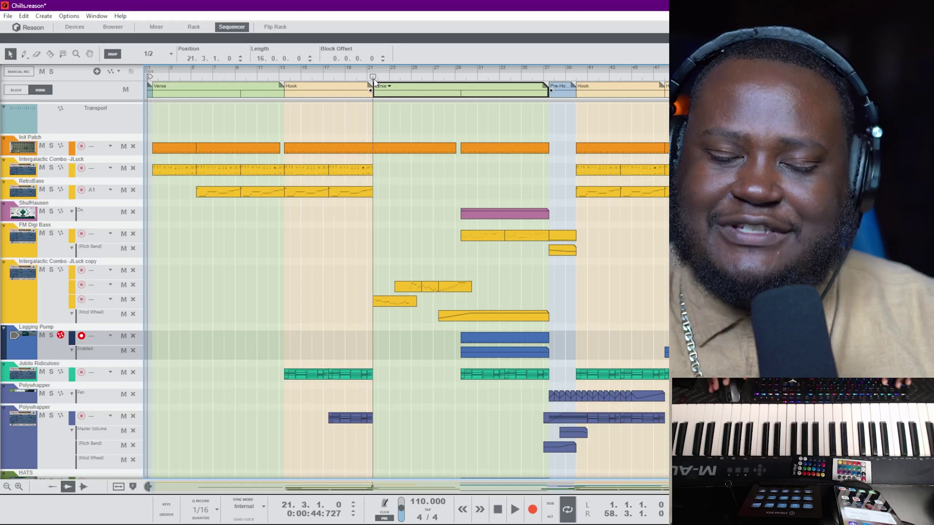
key("space")
key("F6")
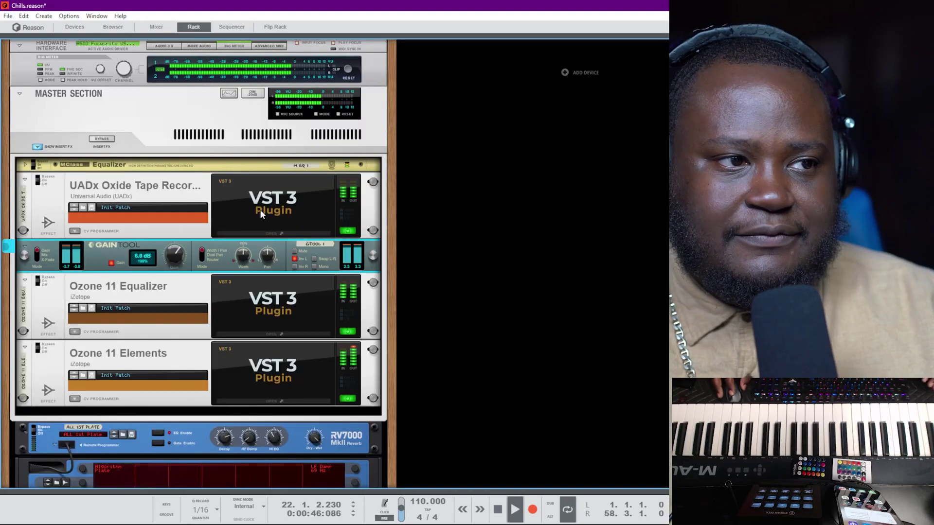
- Try Inv R, clear both inversions, and leave only the right channel inverted
left_click(298, 267)
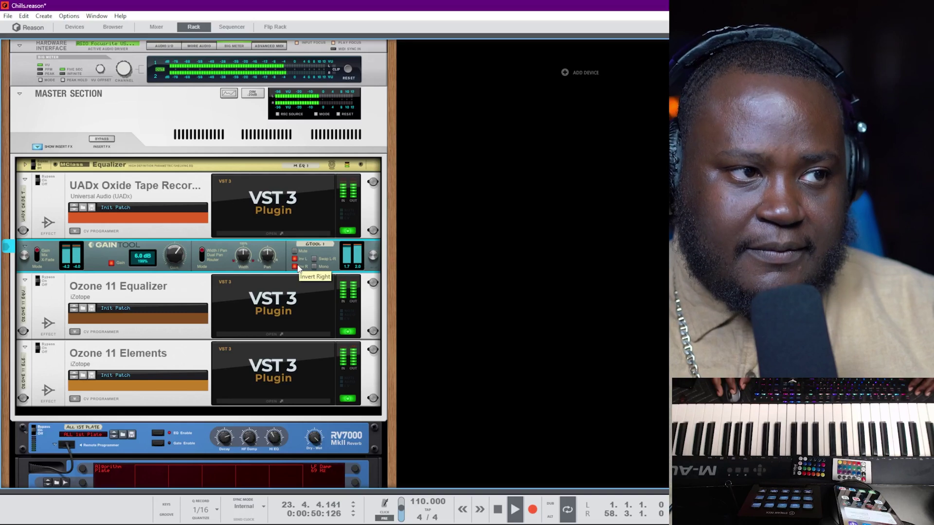
left_click(296, 267)
left_click(295, 259)
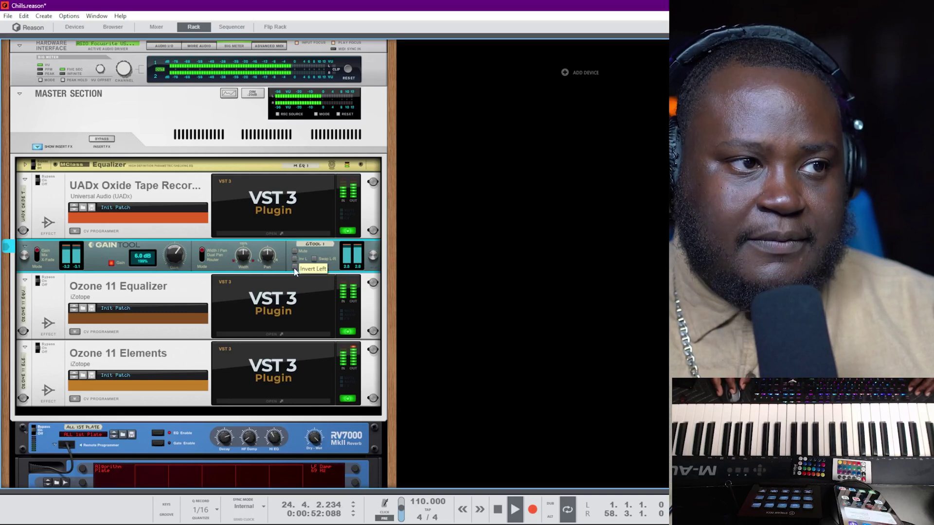
left_click(295, 266)
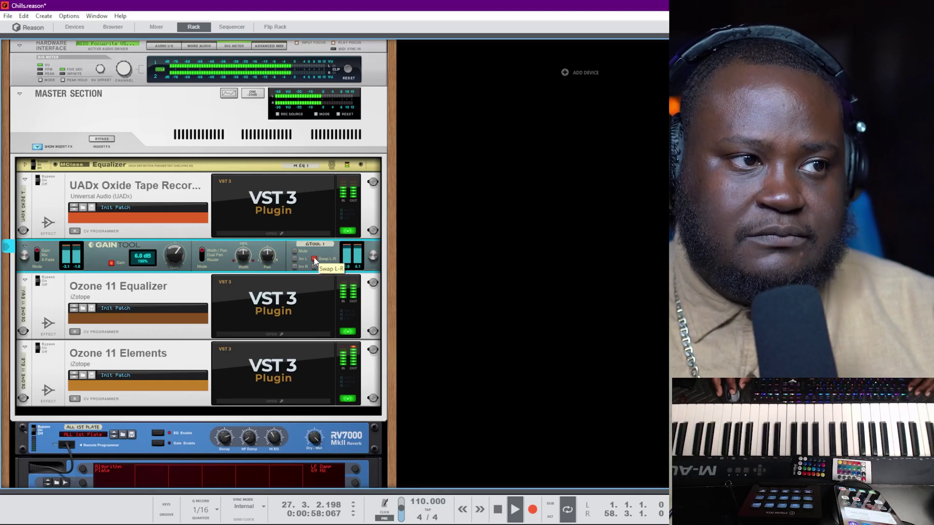
- Swap L-R briefly, stop playback, turn swap off, and switch the Gain Tool to Mono
left_click(314, 259)
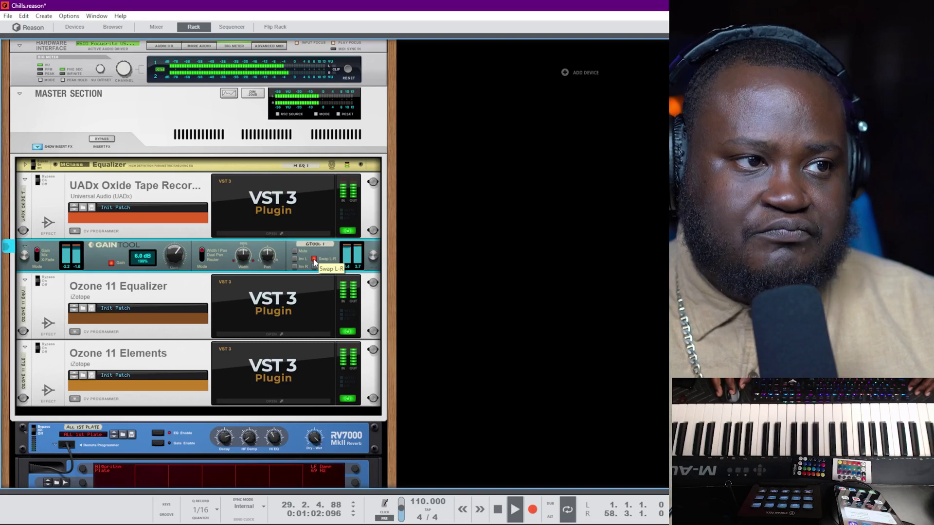
key("space")
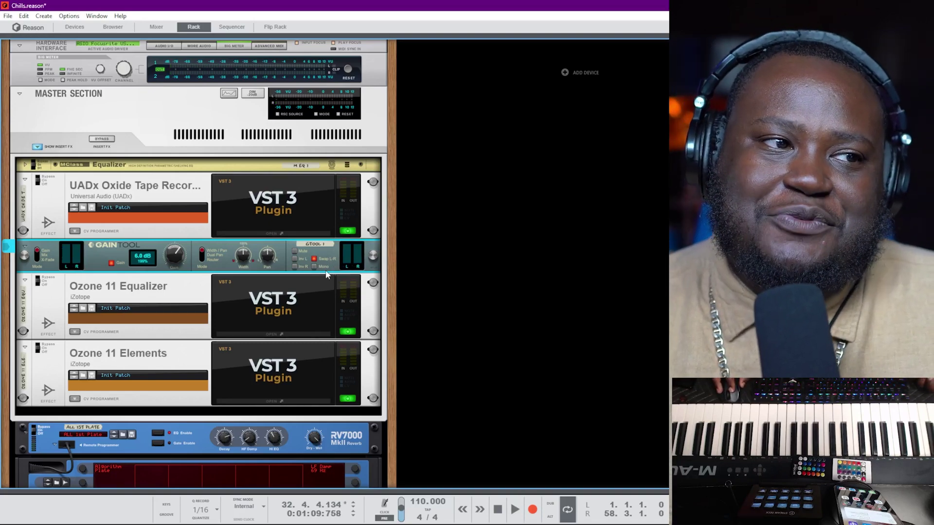
left_click(314, 259)
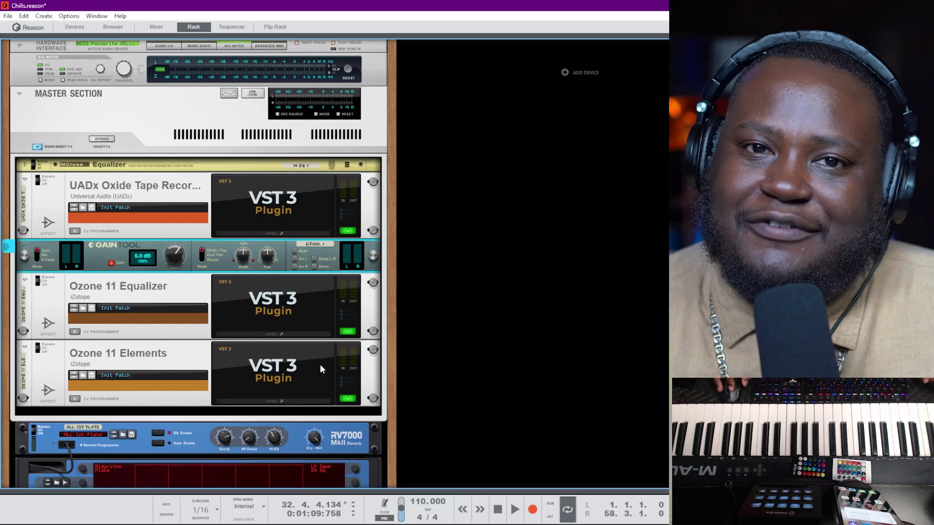
left_click(315, 267)
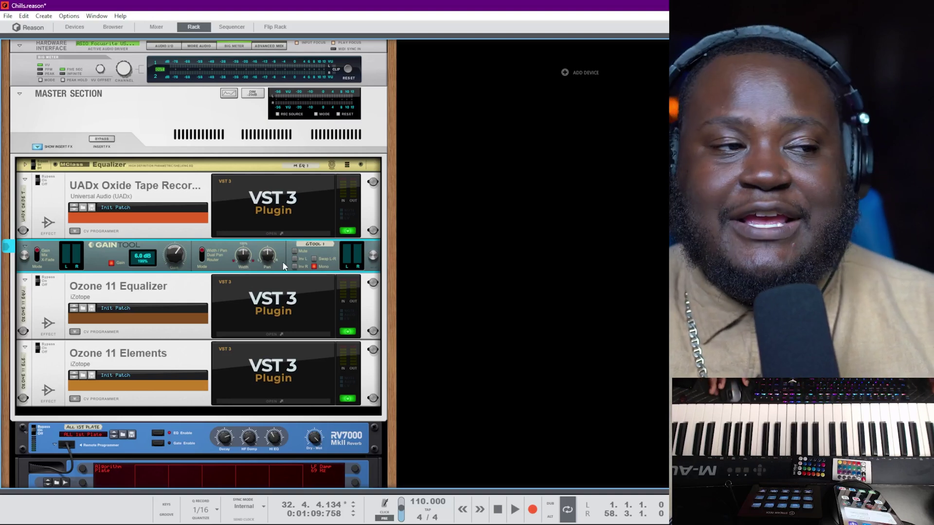
- Reset the Gain Tool to 0.0 dB, turn Mono off, and switch to the sequencer
left_click(171, 254, "ctrl")
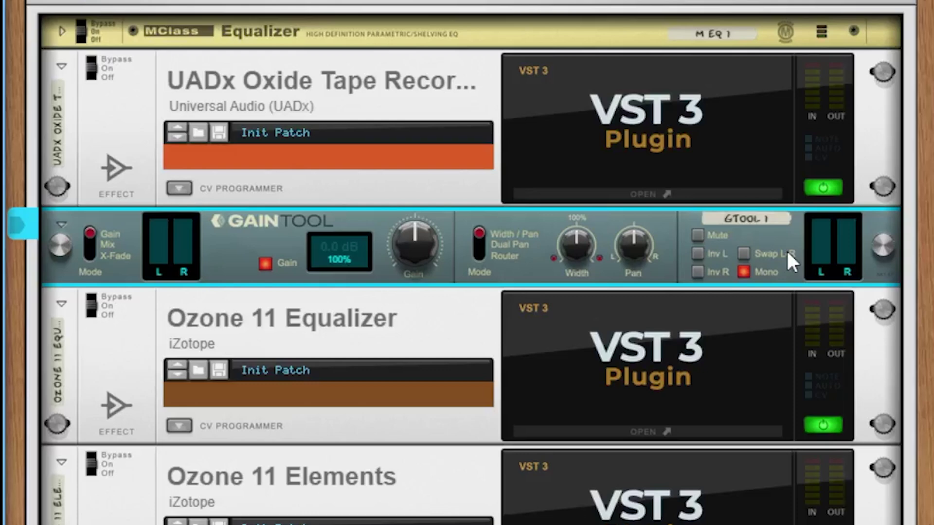
left_click(744, 274)
key("F7")
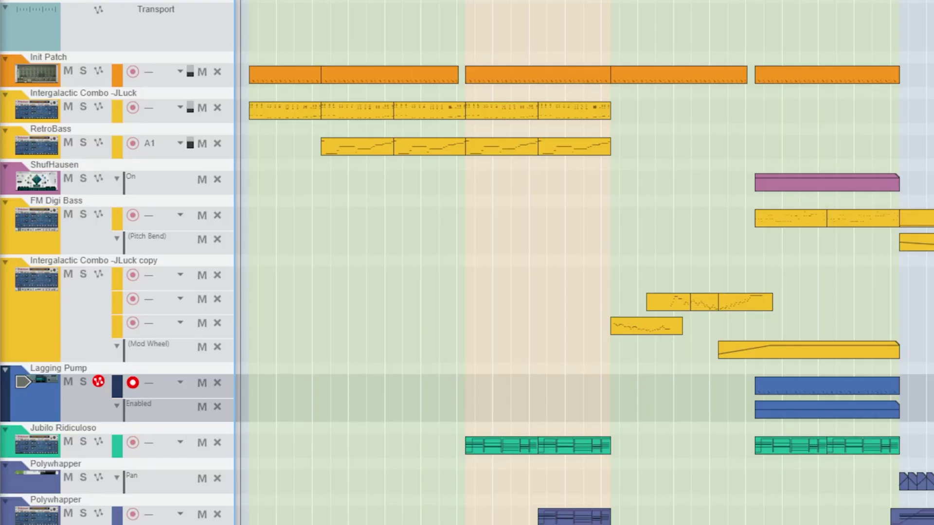
- Glance at the Mixer (F5), return to the Rack (F6), and scroll through its devices
scroll(467, 263, "down", 10)
scroll(467, 262, "up", 6)
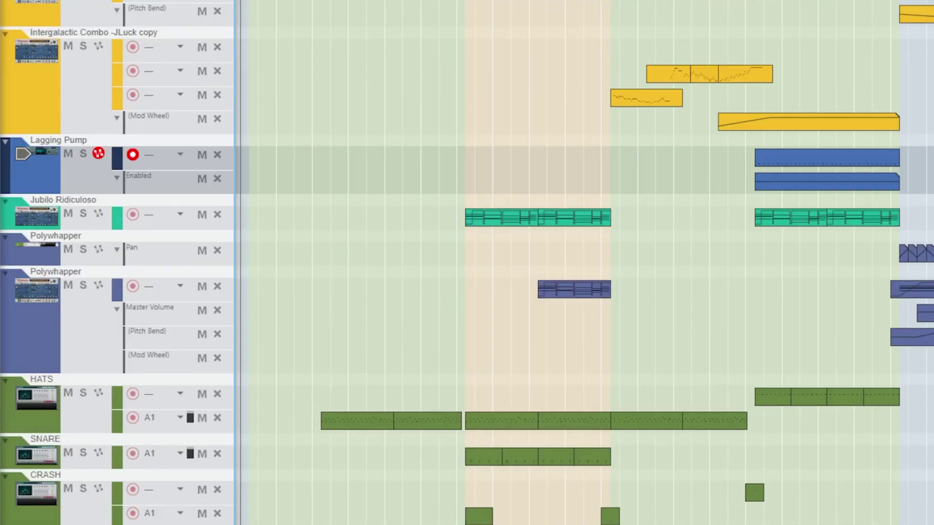
key("F5")
key("F6")
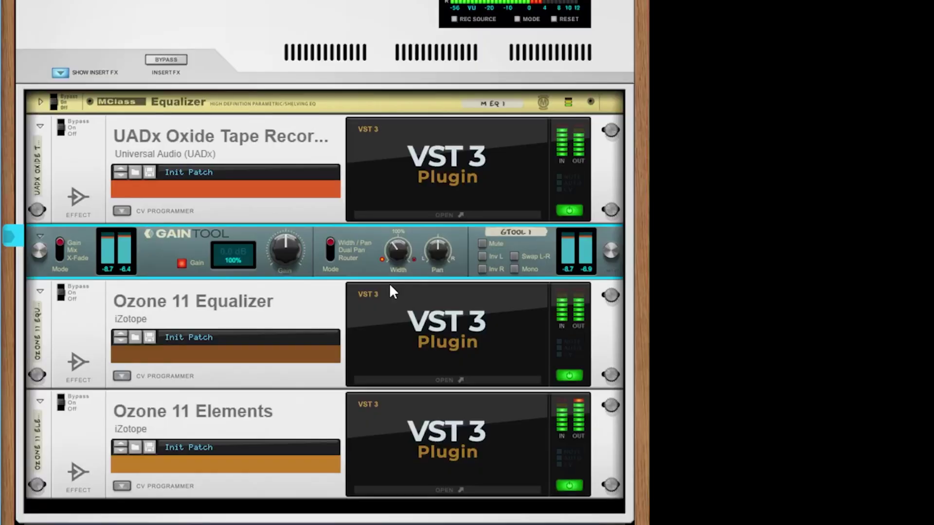
scroll(588, 287, "down", 15)
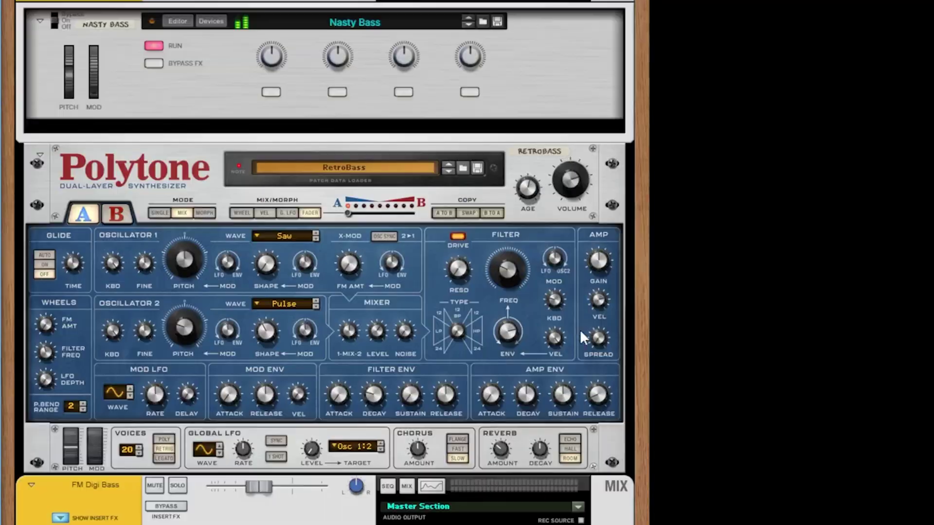
scroll(325, 262, "down", 10)
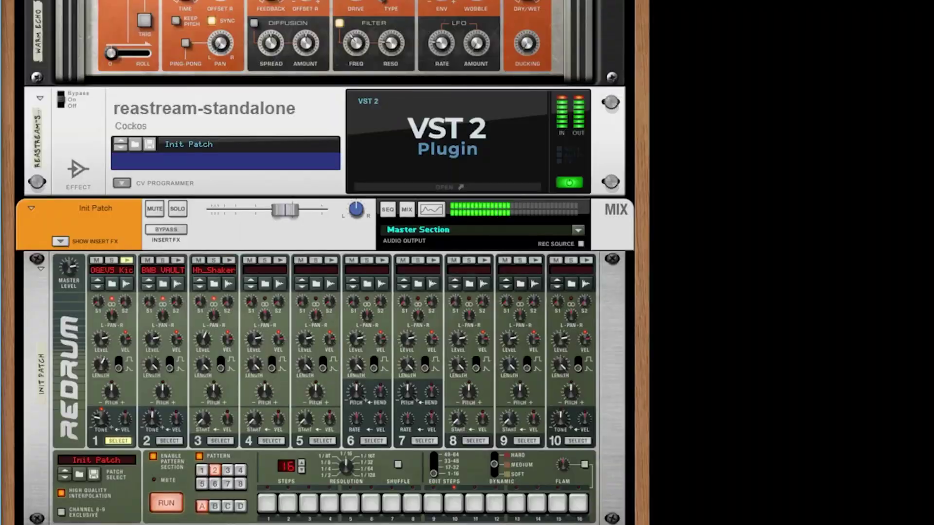
scroll(324, 263, "down", 15)
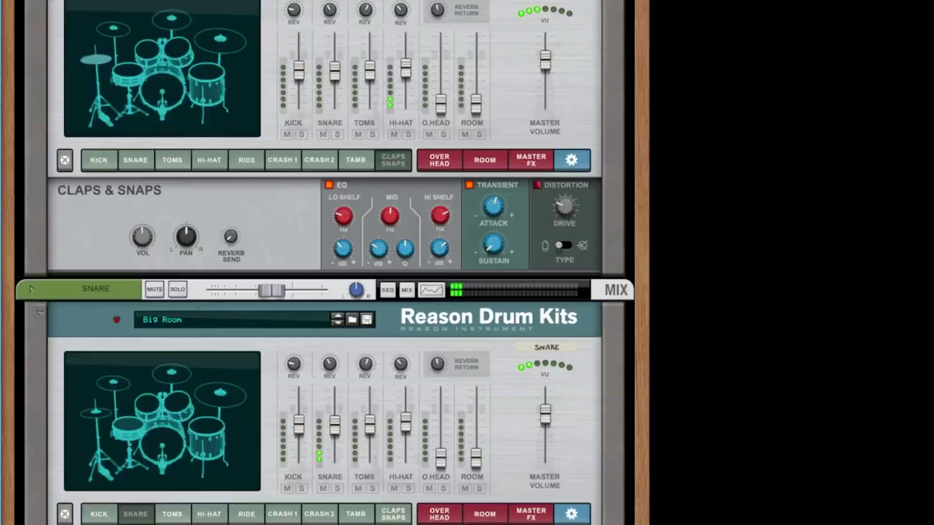
scroll(826, 353, "up", 10)
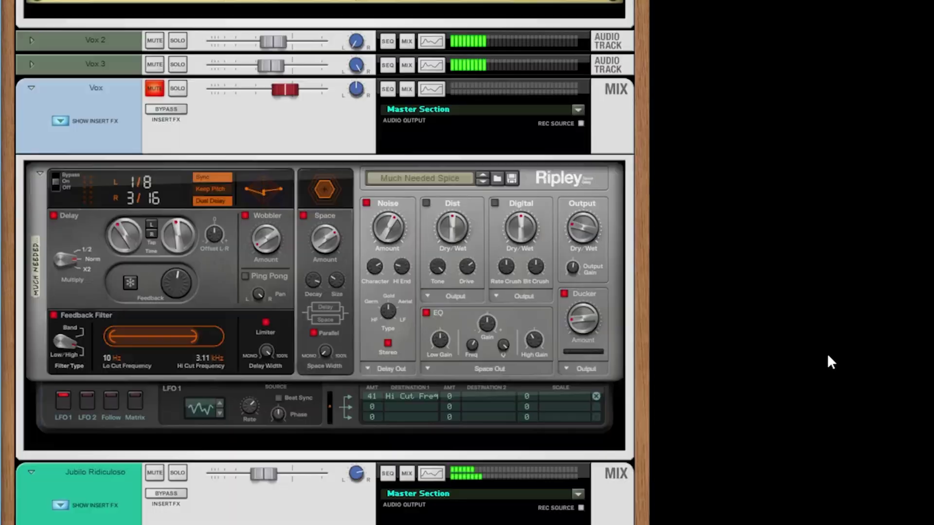
scroll(727, 314, "up", 10)
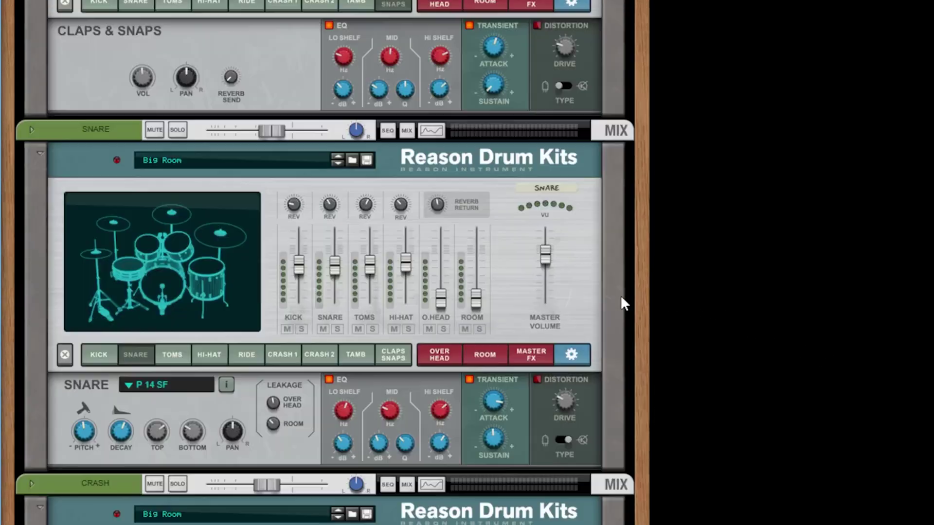
scroll(325, 262, "up", 10)
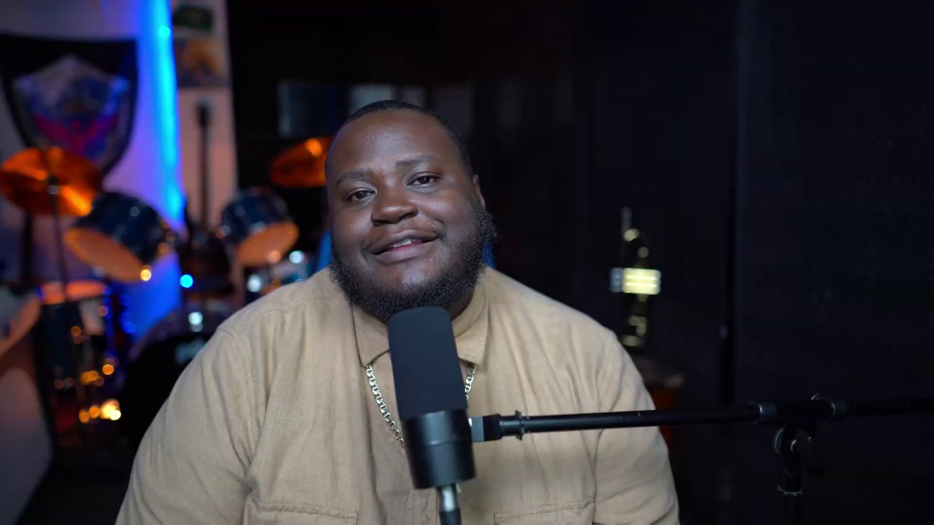